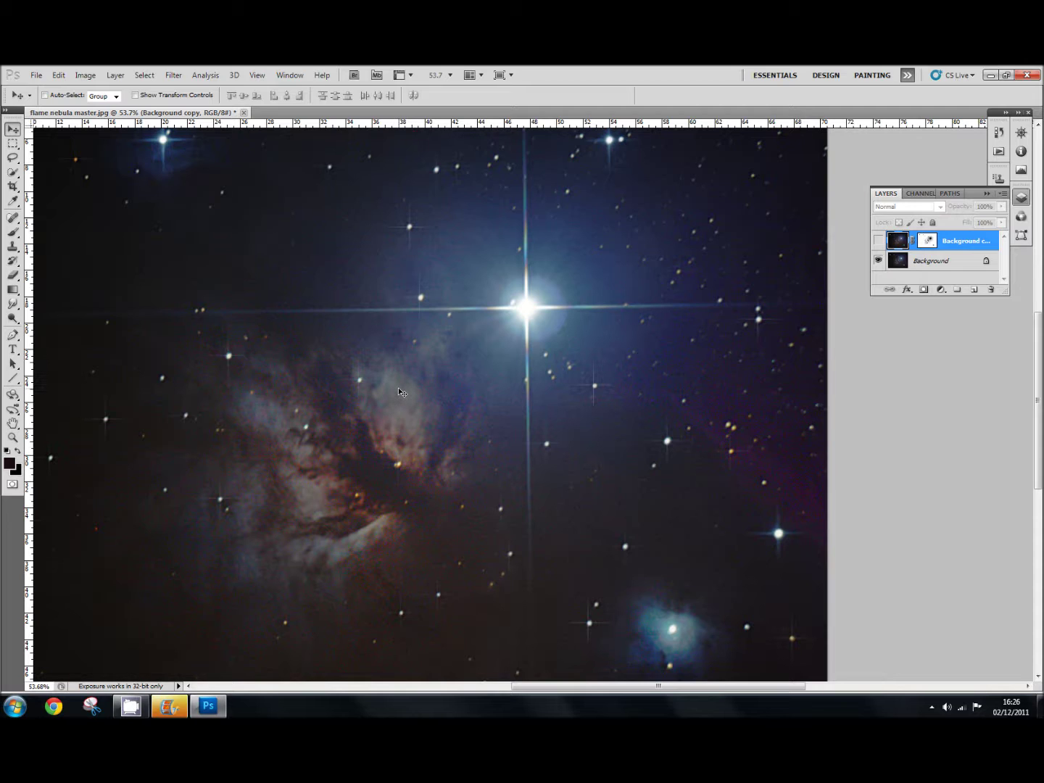
# Zoom to about 222% and pan to frame the nebula's dark dust lanes
pyautogui.scroll(-2, 376, 460)
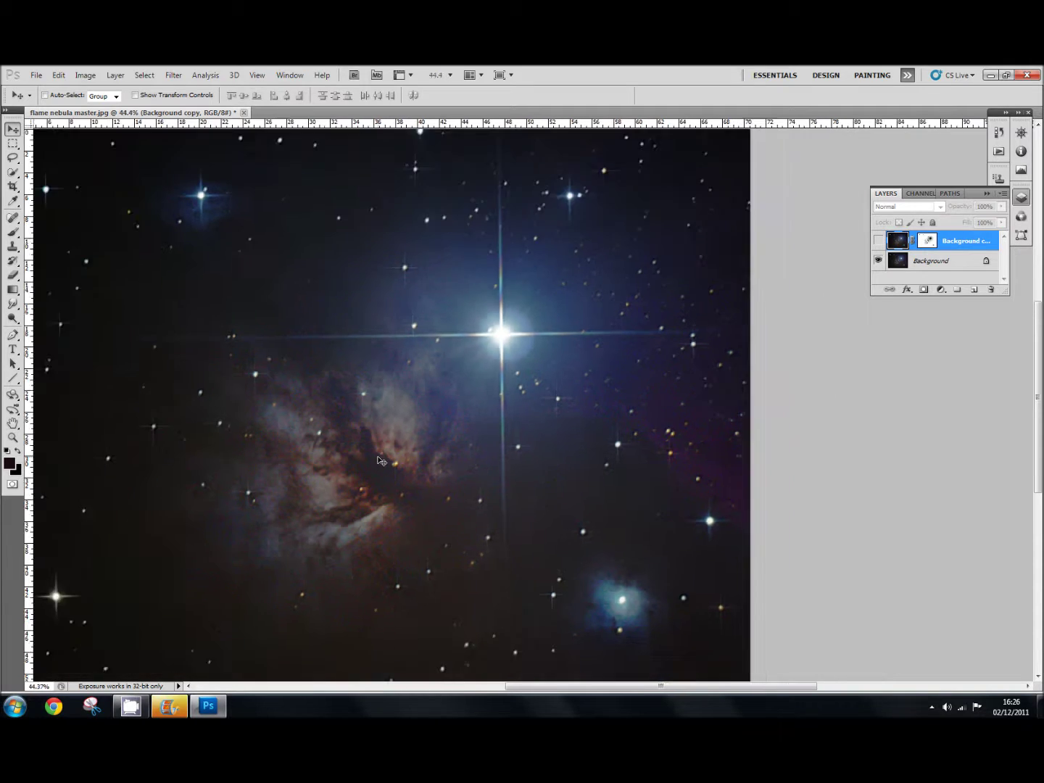
pyautogui.scroll(1, 376, 460)
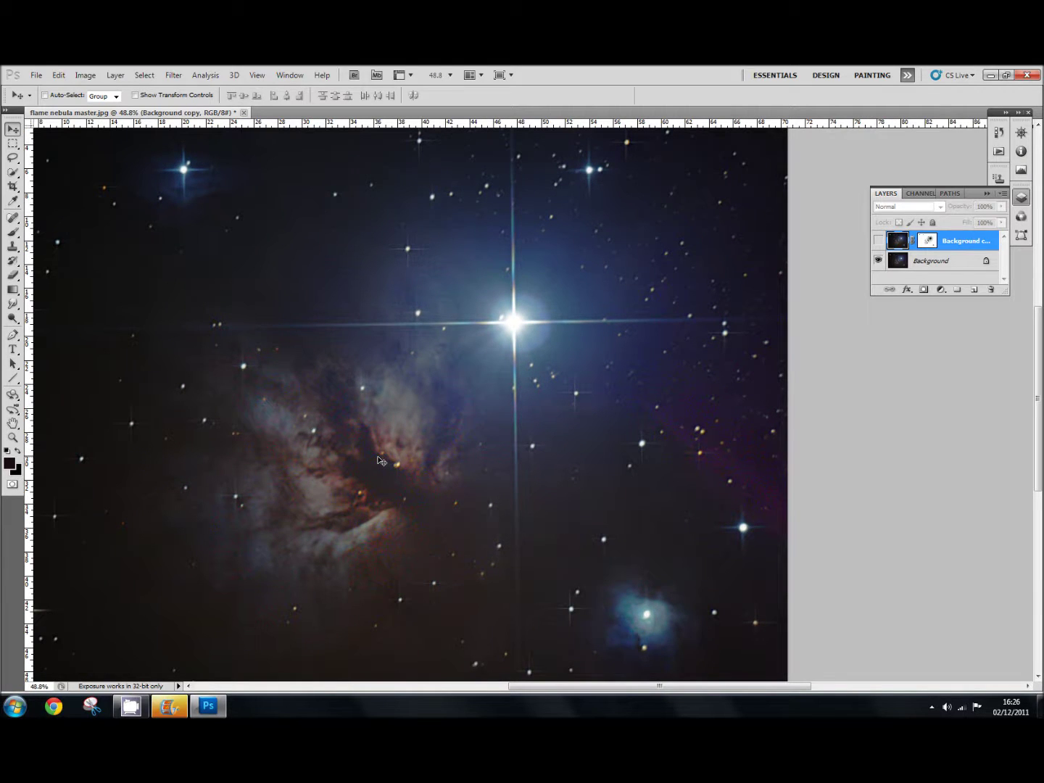
pyautogui.scroll(6, 376, 460)
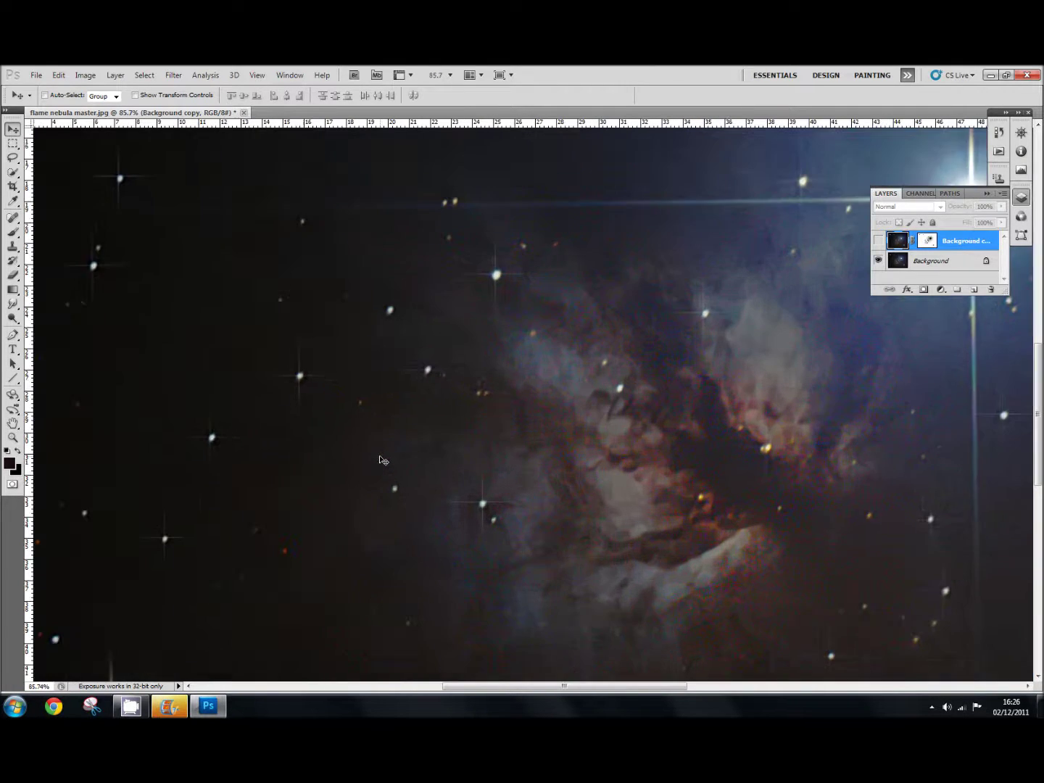
pyautogui.scroll(3, 383, 461)
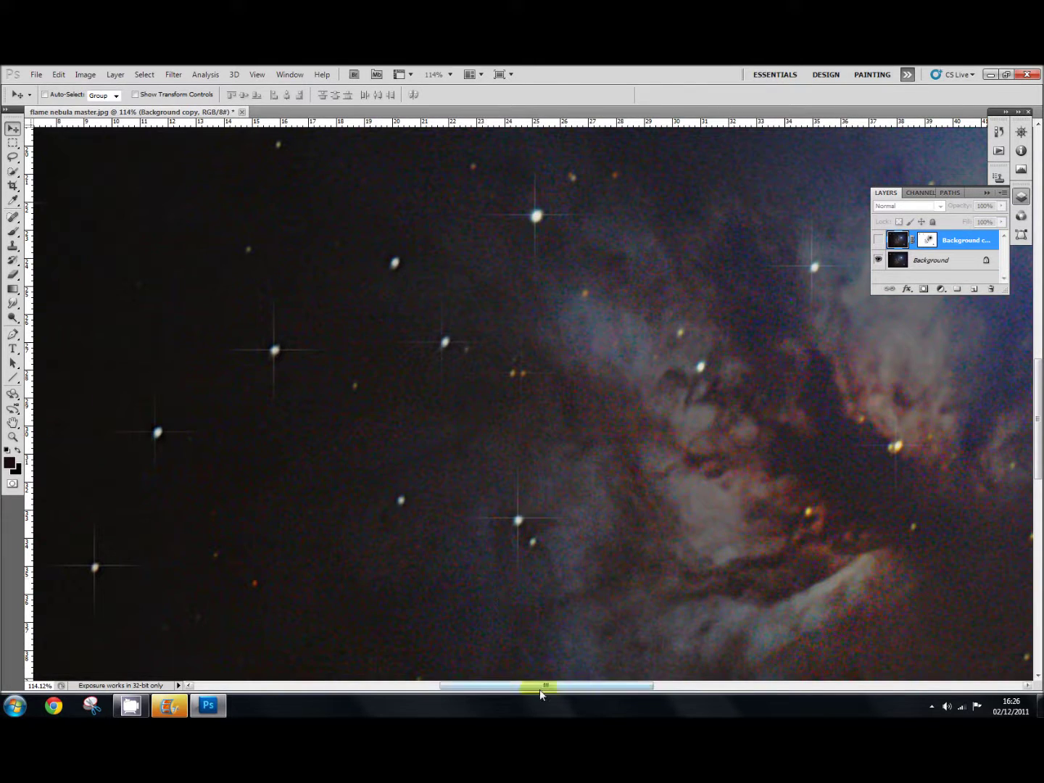
pyautogui.moveTo(543, 687); pyautogui.dragTo(633, 698)
pyautogui.scroll(3, 394, 480)
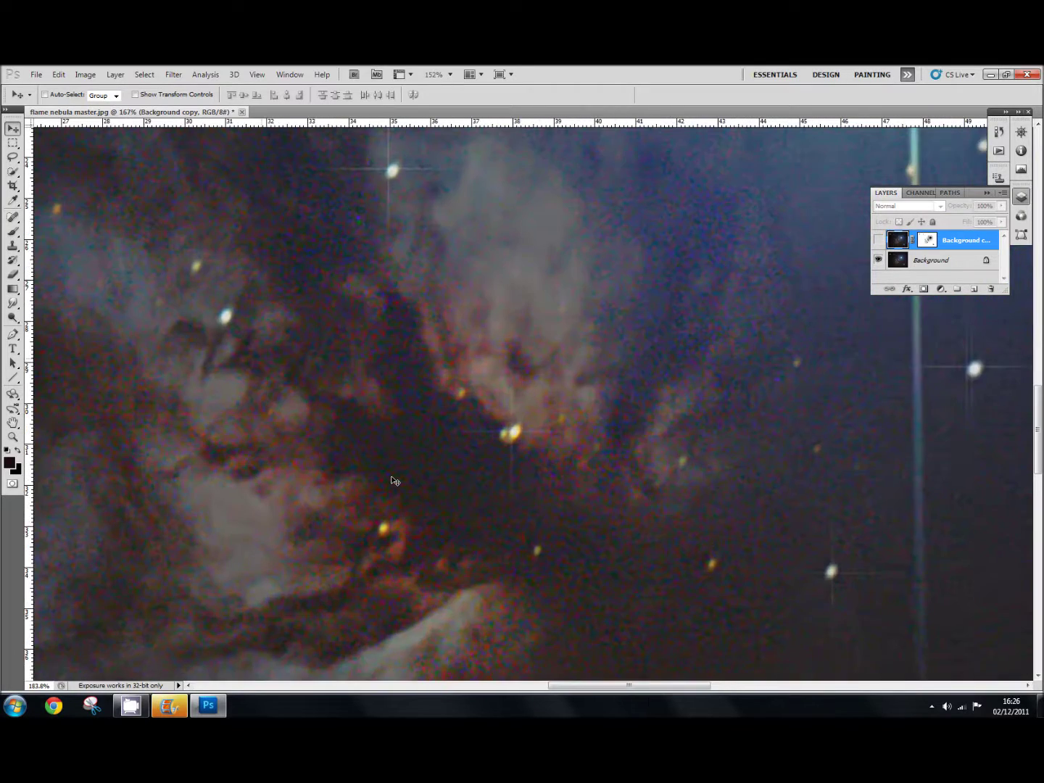
pyautogui.scroll(2, 393, 481)
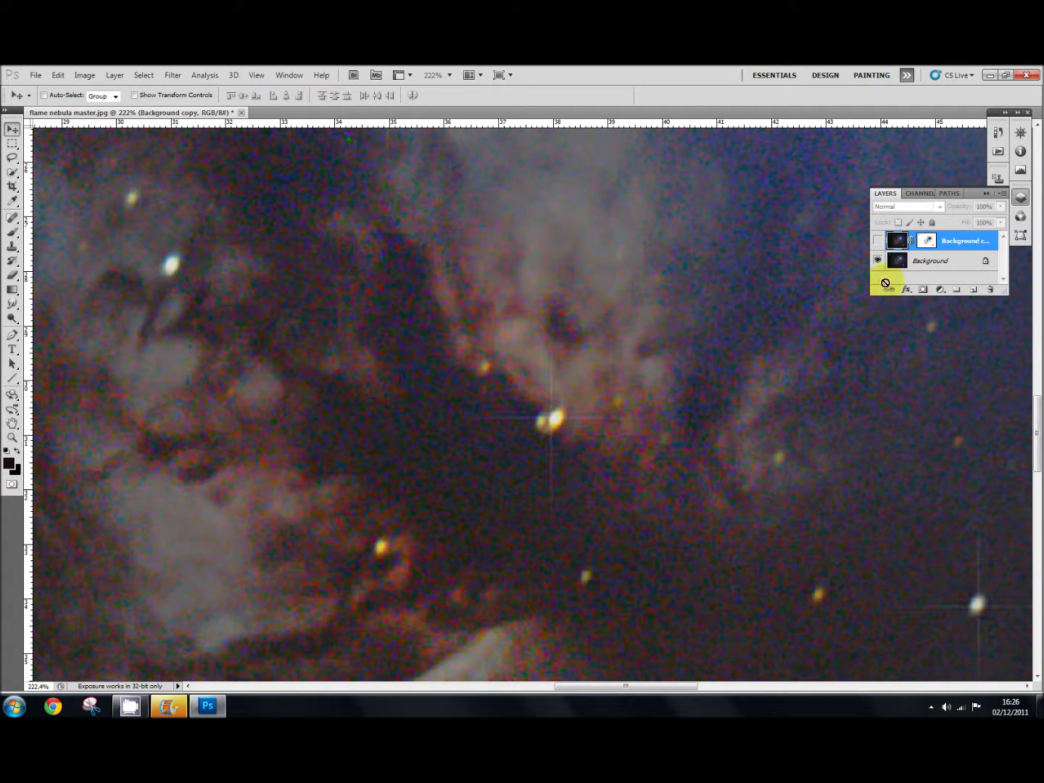
# Show then hide the old smoothed Background copy to compare, and zoom out to about 58%
pyautogui.click(878, 242)
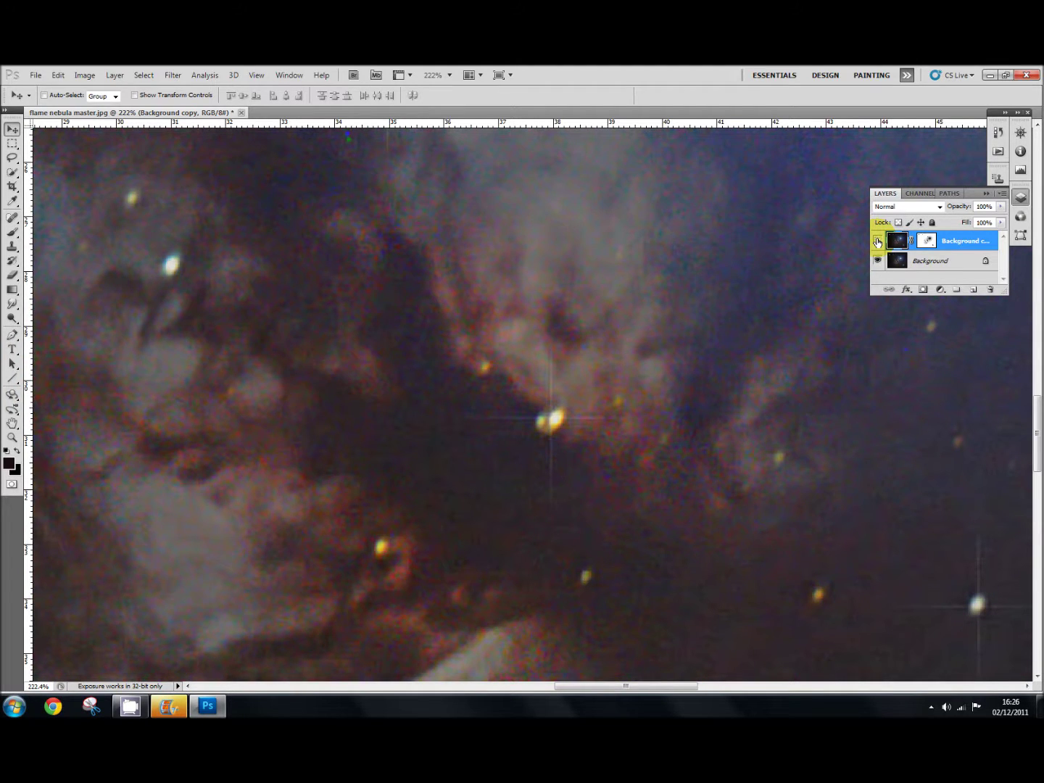
pyautogui.click(877, 241)
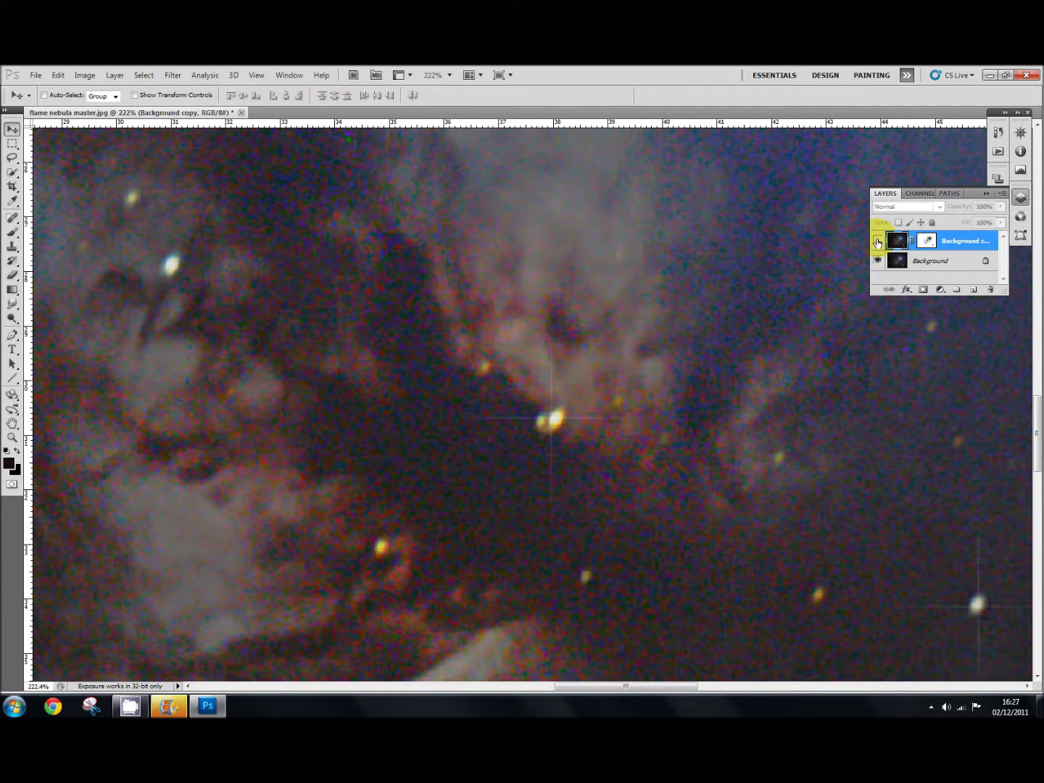
pyautogui.scroll(-3, 328, 428)
pyautogui.scroll(-3, 330, 428)
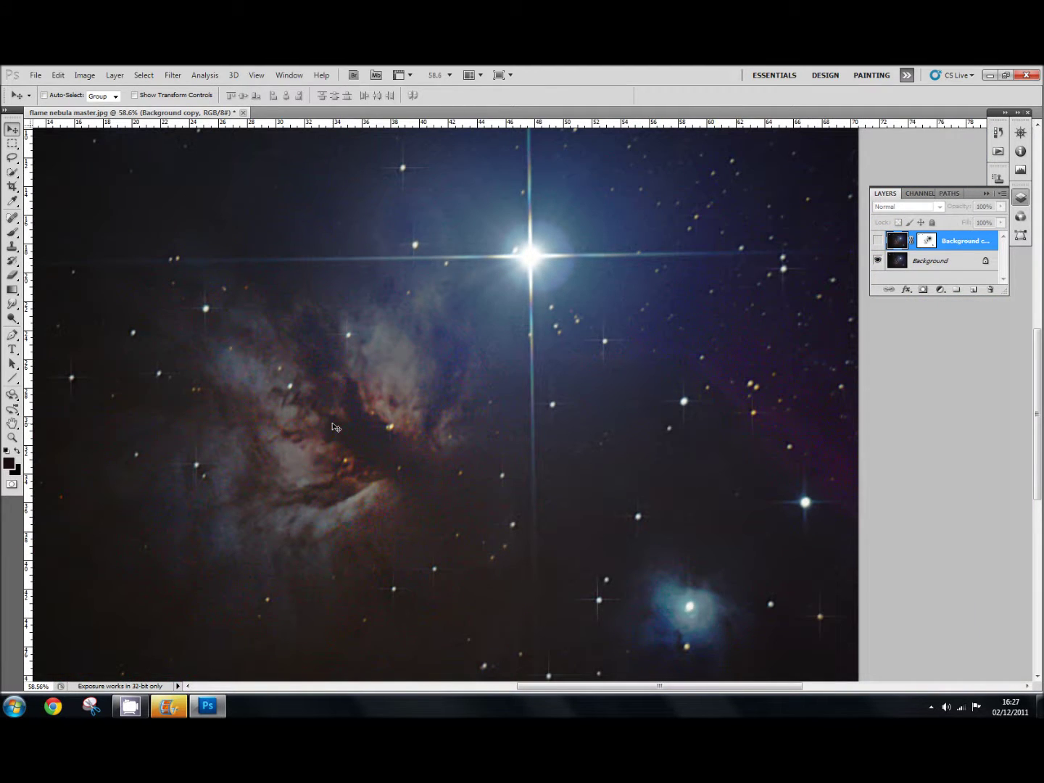
# Delete the old masked Background copy and duplicate Background into a fresh unmasked copy
pyautogui.click(935, 245)
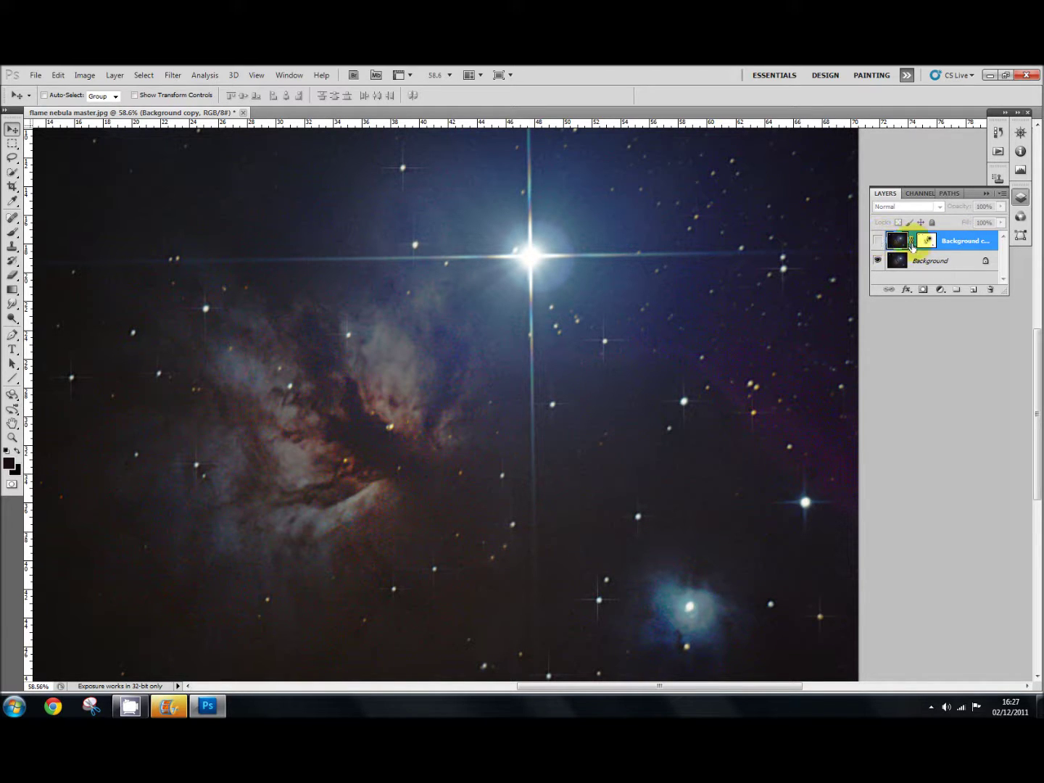
pyautogui.moveTo(969, 243); pyautogui.dragTo(991, 290)
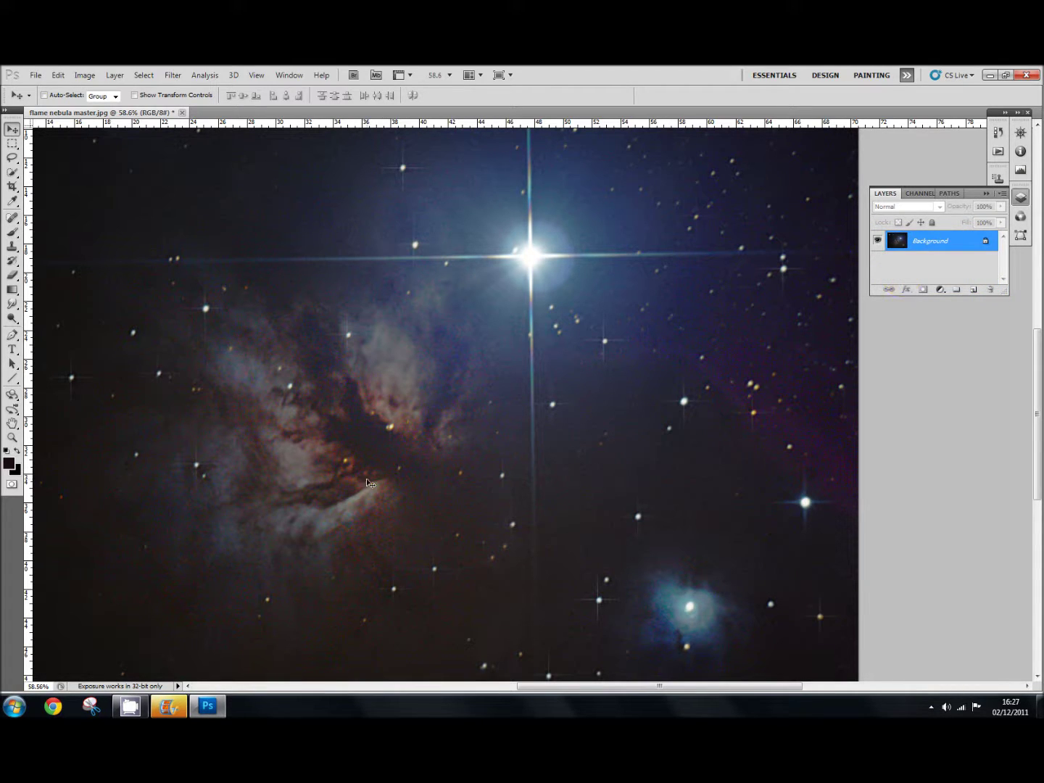
pyautogui.scroll(3, 366, 457)
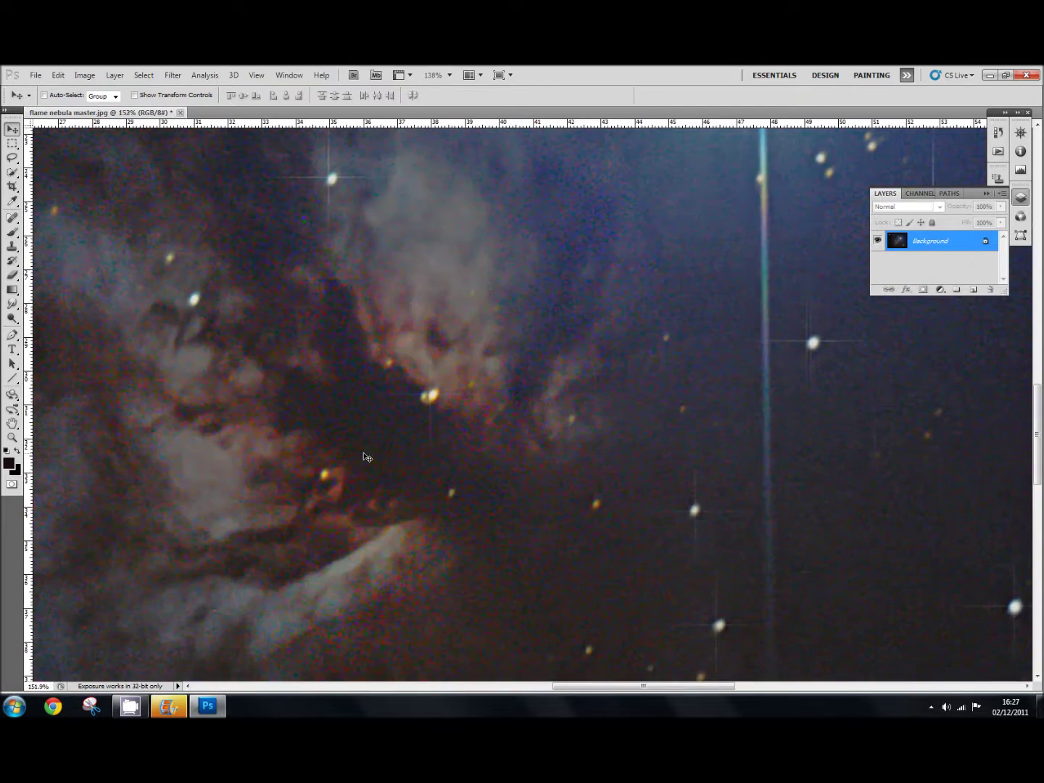
pyautogui.scroll(1, 366, 456)
pyautogui.scroll(2, 367, 457)
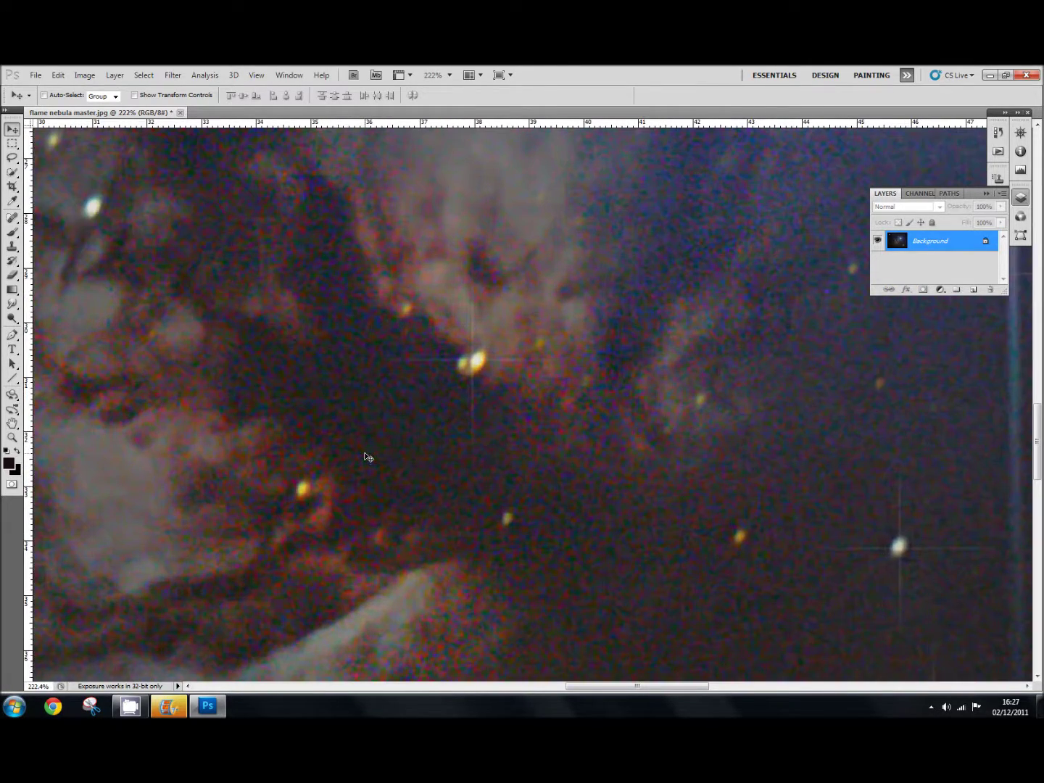
pyautogui.scroll(-1, 369, 457)
pyautogui.scroll(1, 370, 456)
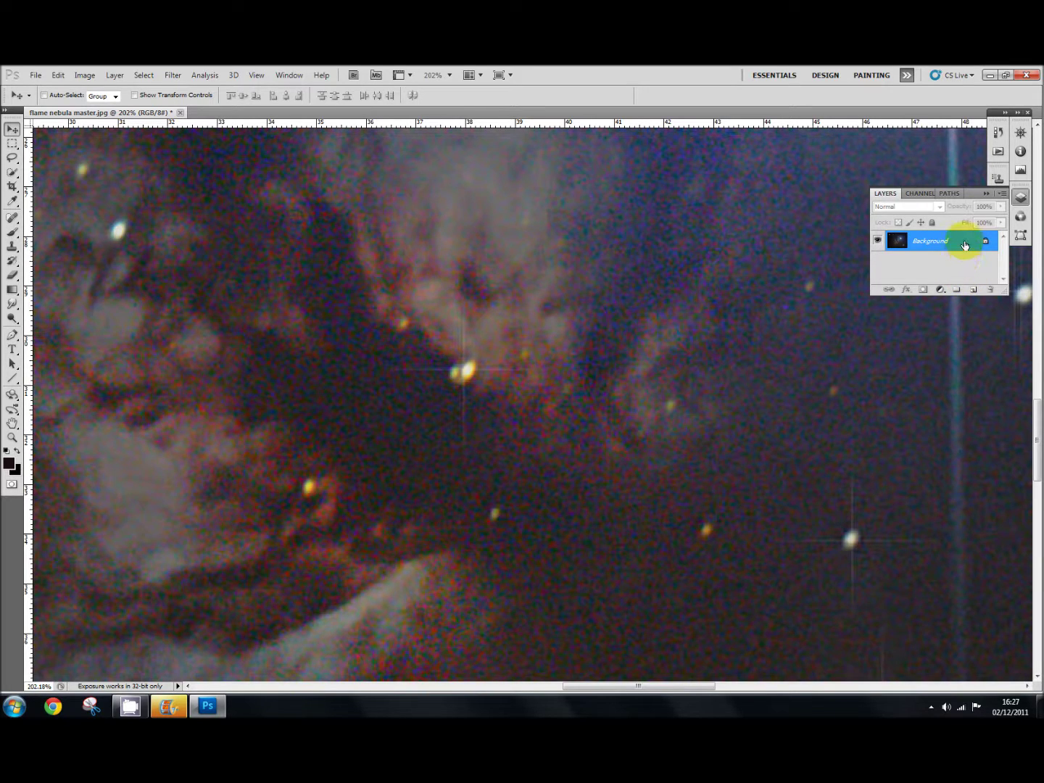
pyautogui.moveTo(964, 244); pyautogui.dragTo(973, 290)
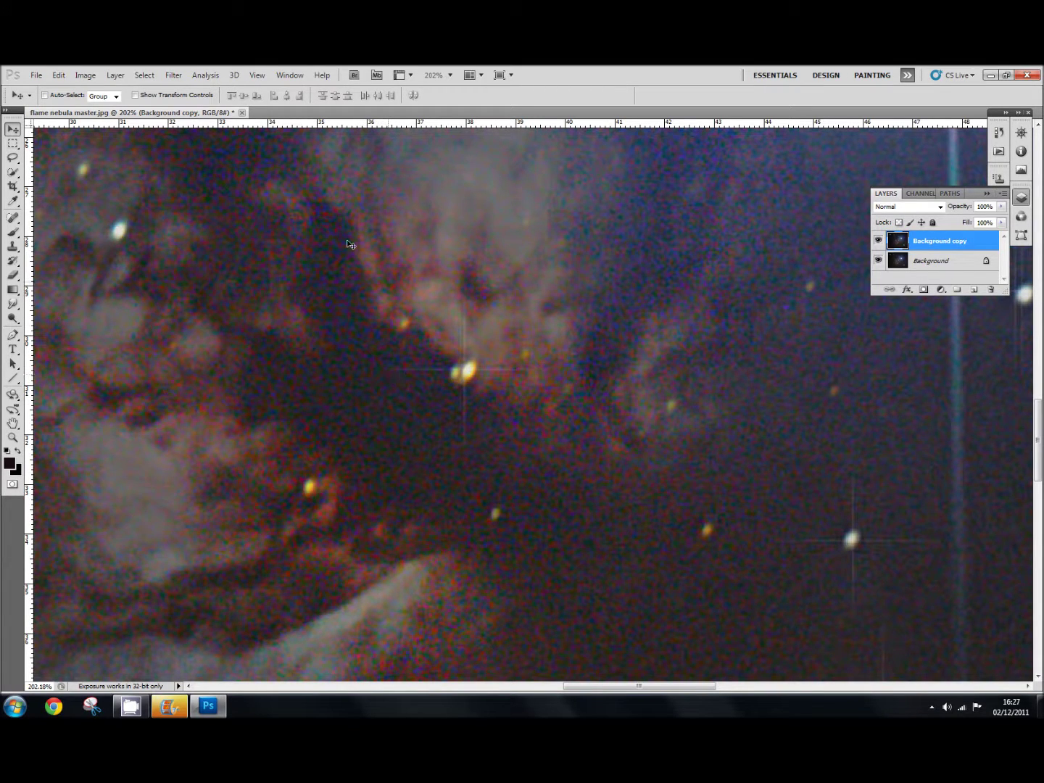
# Preview Reduce Noise at Strength 9 and Preserve Details 37%, comparing with preview off
pyautogui.click(173, 76)
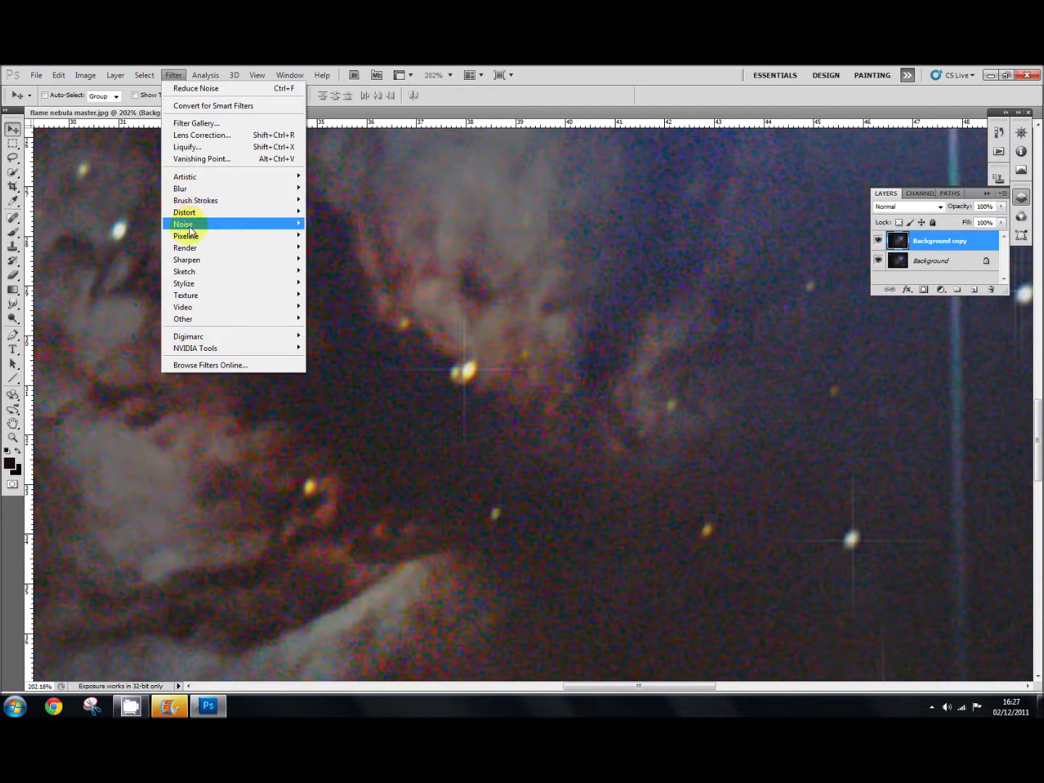
pyautogui.moveTo(185, 226)
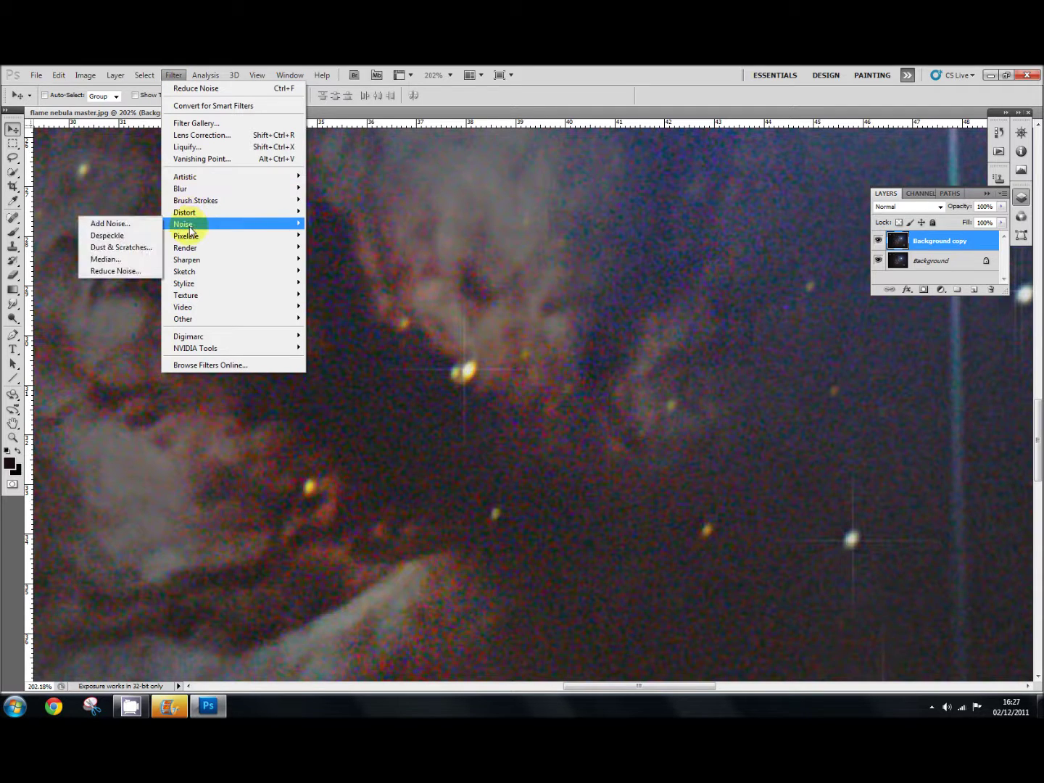
pyautogui.click(126, 271)
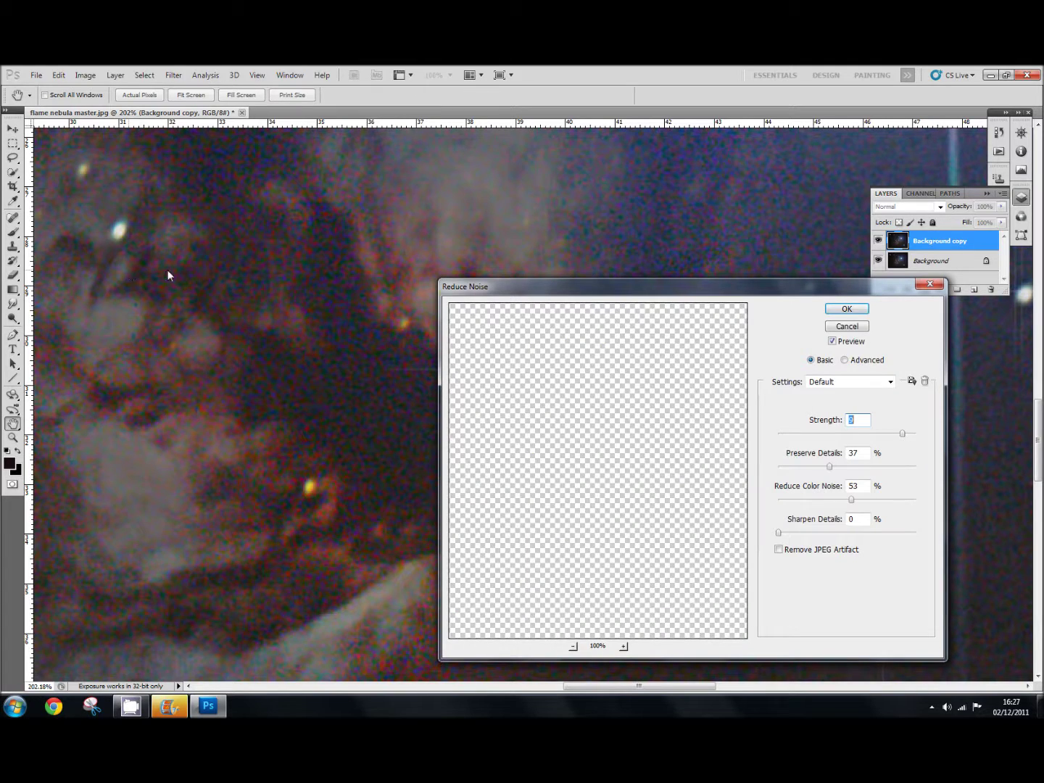
pyautogui.click(667, 293)
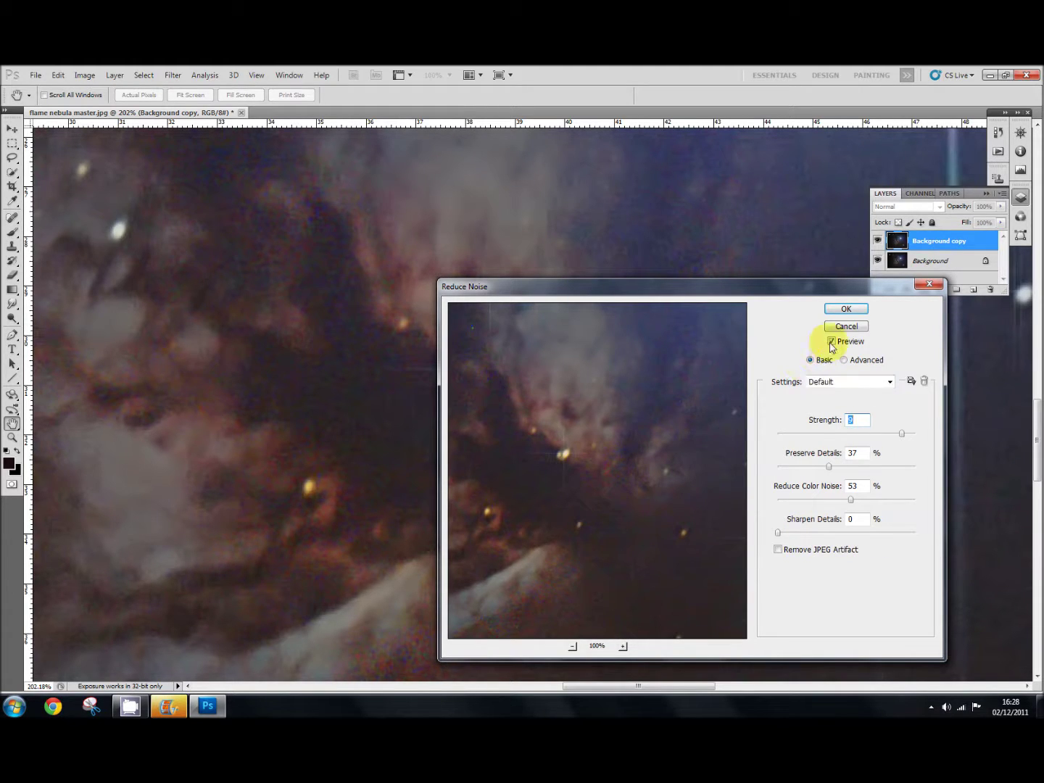
pyautogui.click(831, 342)
pyautogui.click(831, 342)
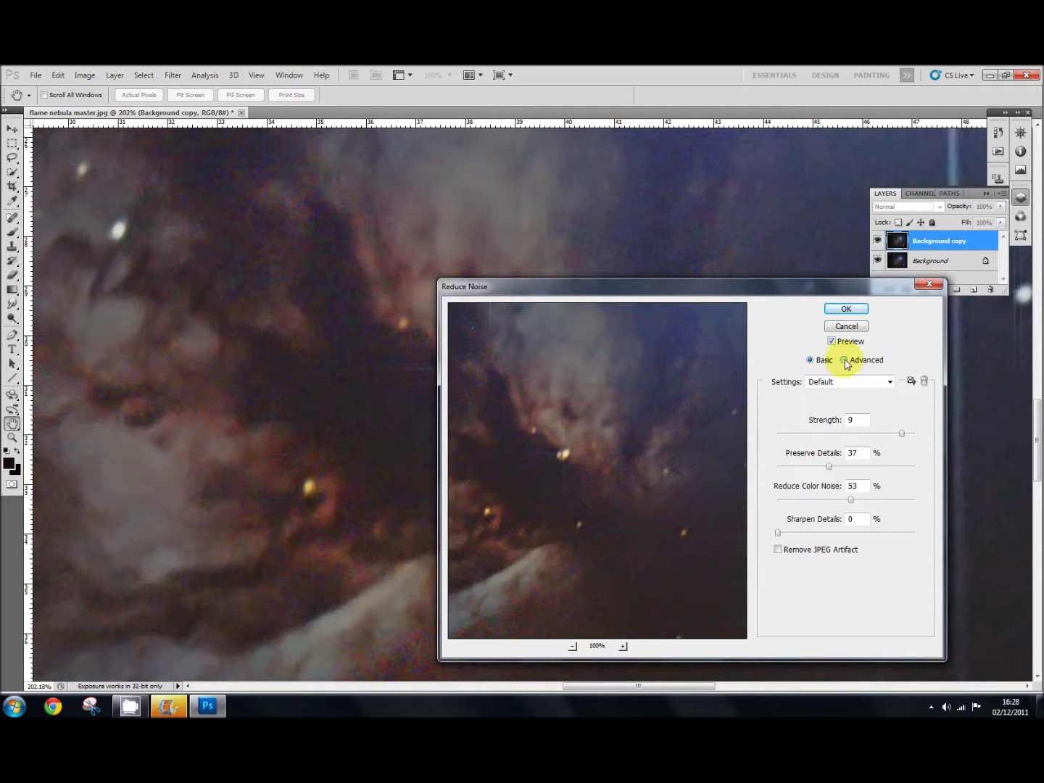
pyautogui.click(843, 360)
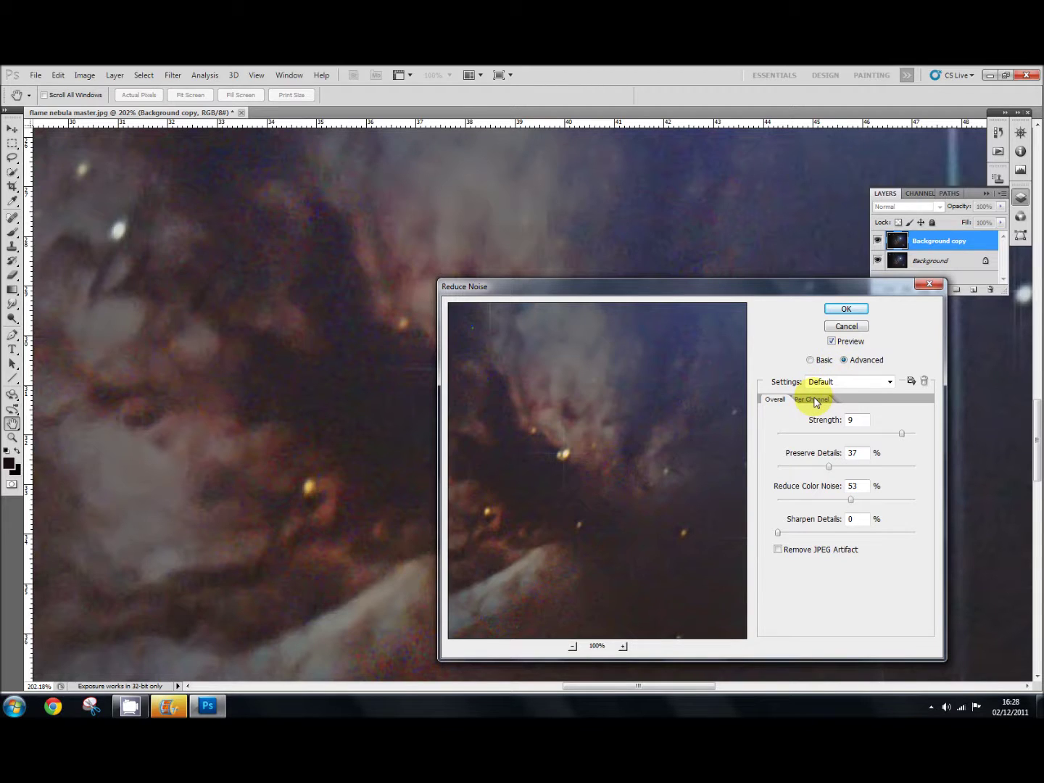
pyautogui.click(813, 400)
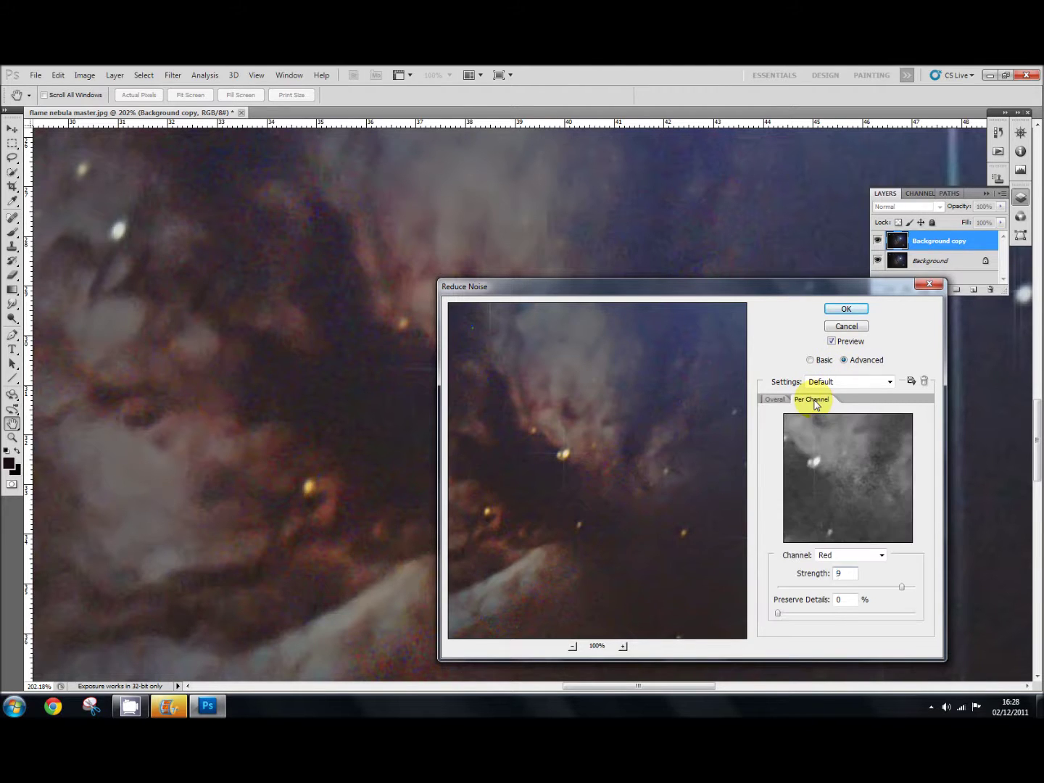
pyautogui.click(881, 555)
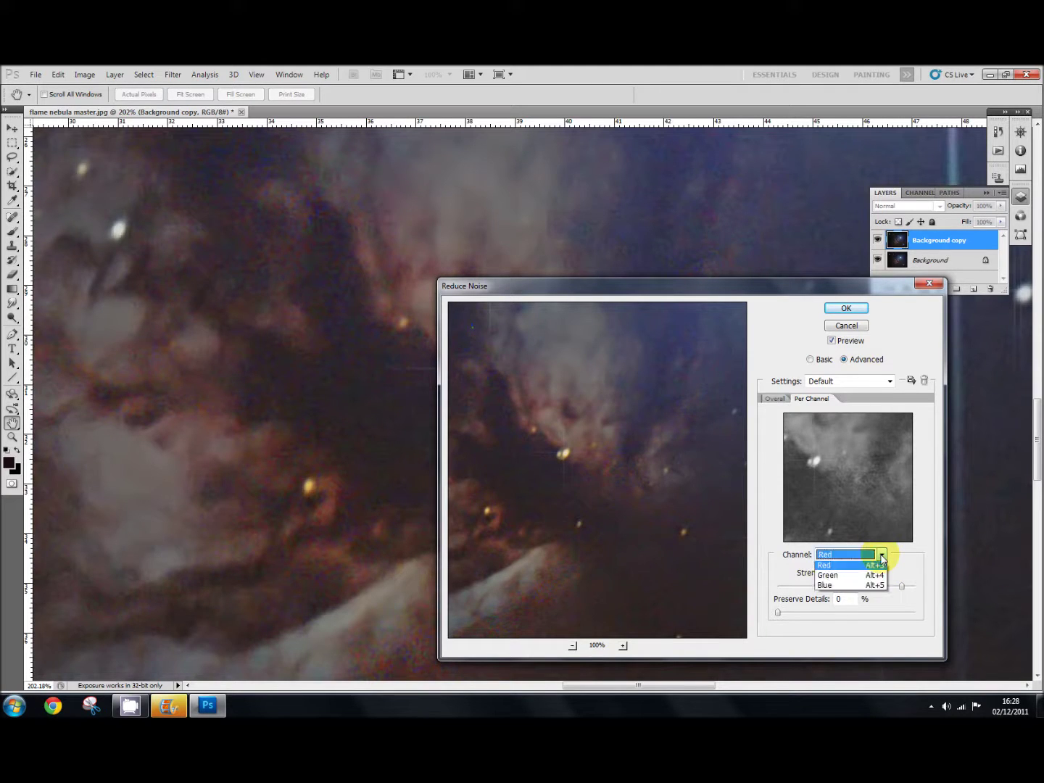
pyautogui.click(847, 567)
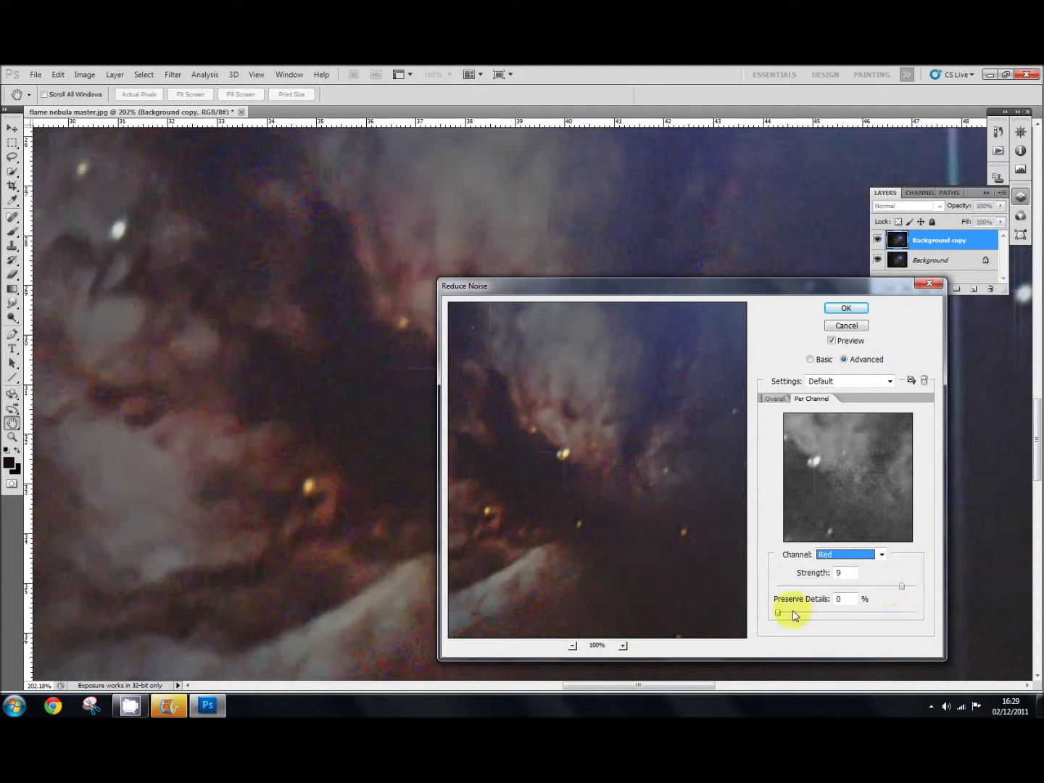
pyautogui.click(881, 554)
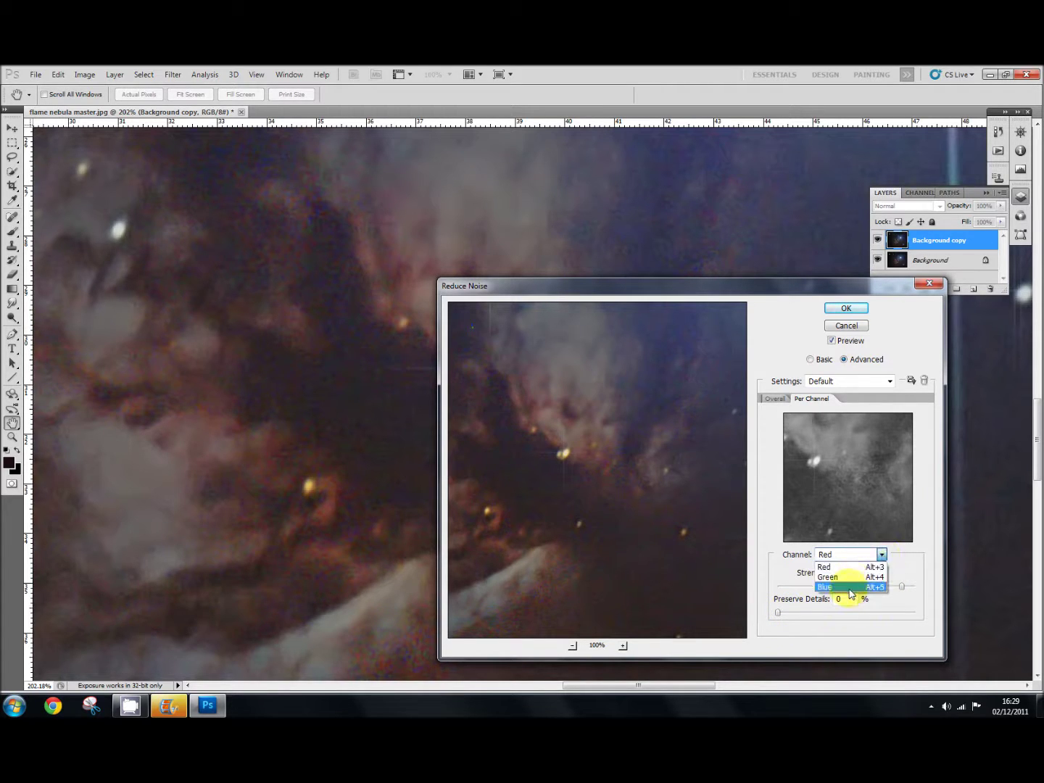
pyautogui.click(852, 586)
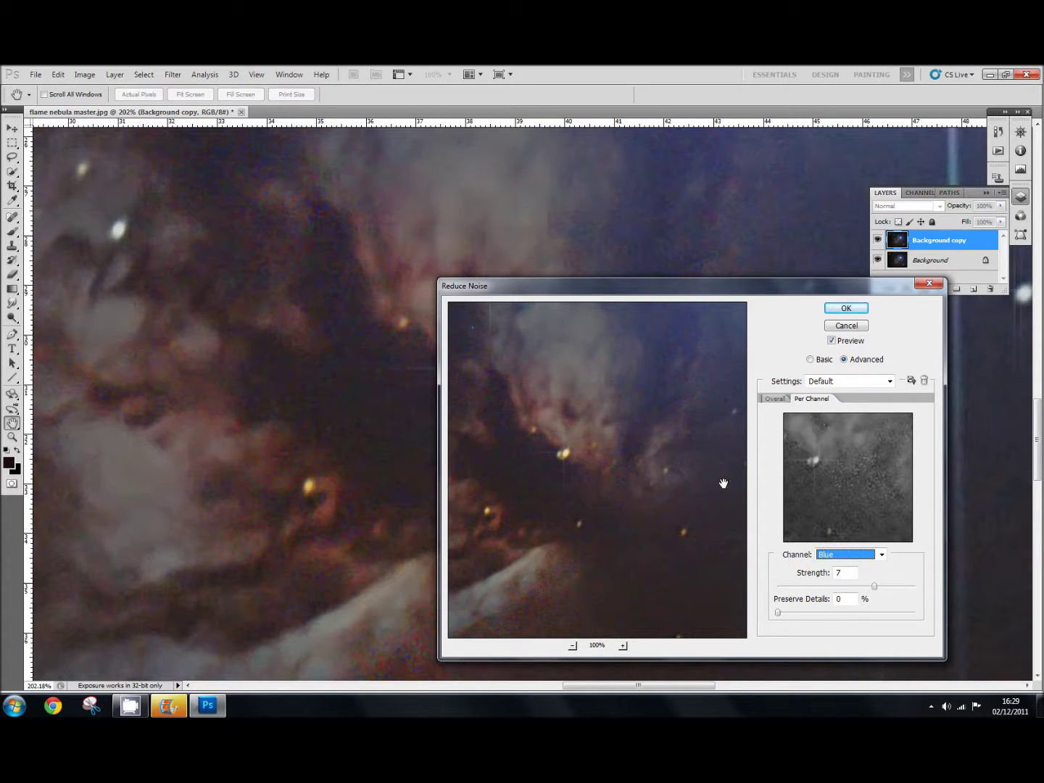
pyautogui.click(809, 361)
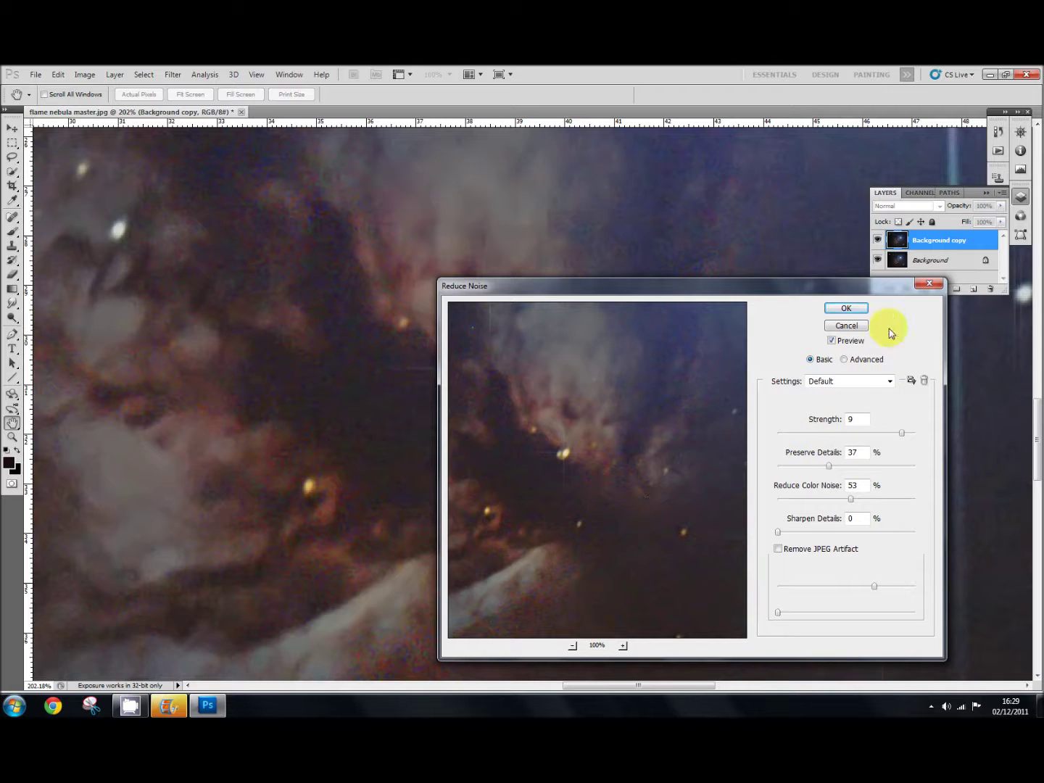
# Apply the Strength 9 Reduce Noise, compare Background copy against the original, then zoom out
pyautogui.click(848, 310)
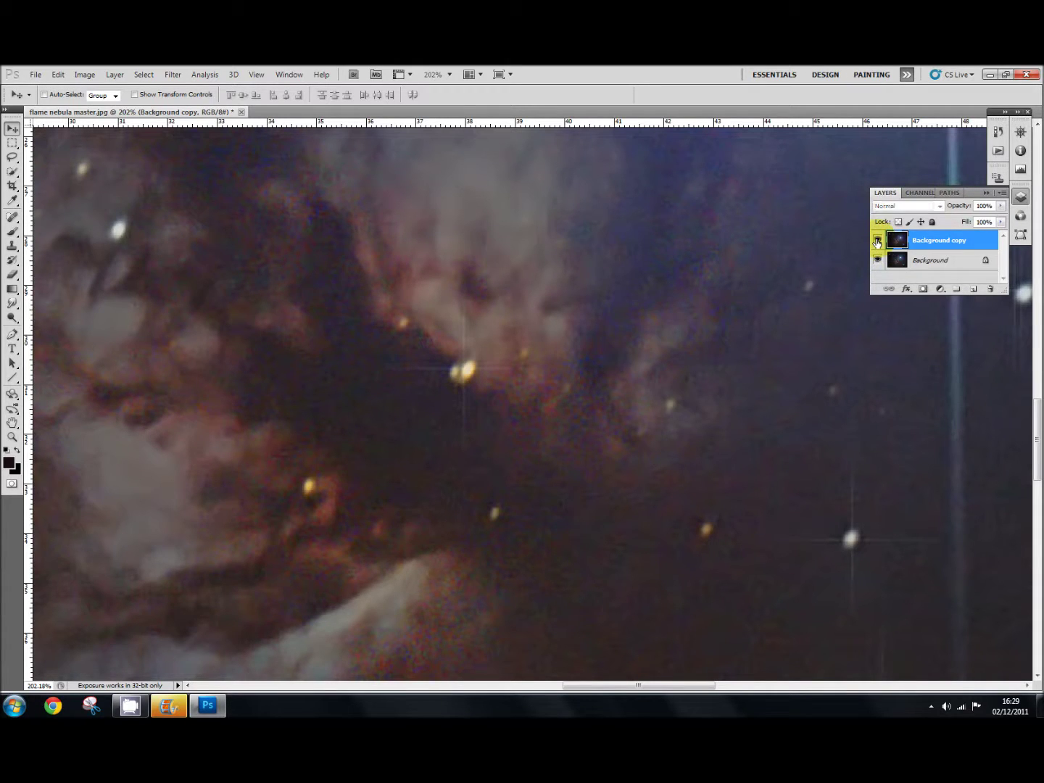
pyautogui.click(877, 240)
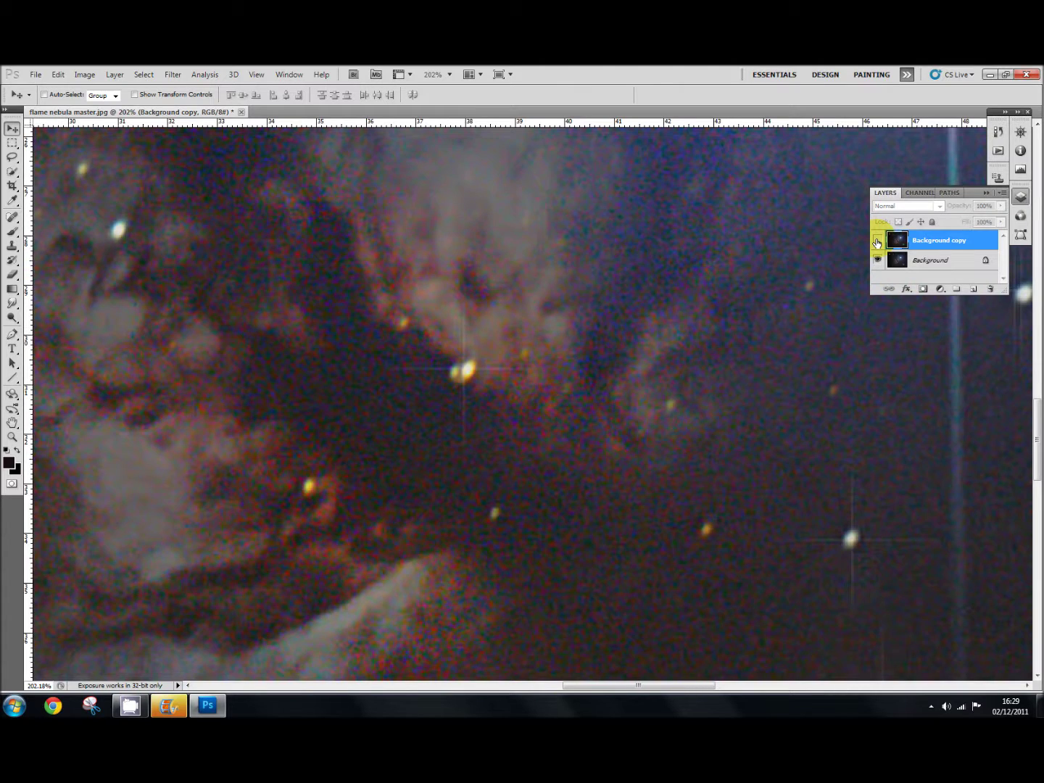
pyautogui.click(877, 241)
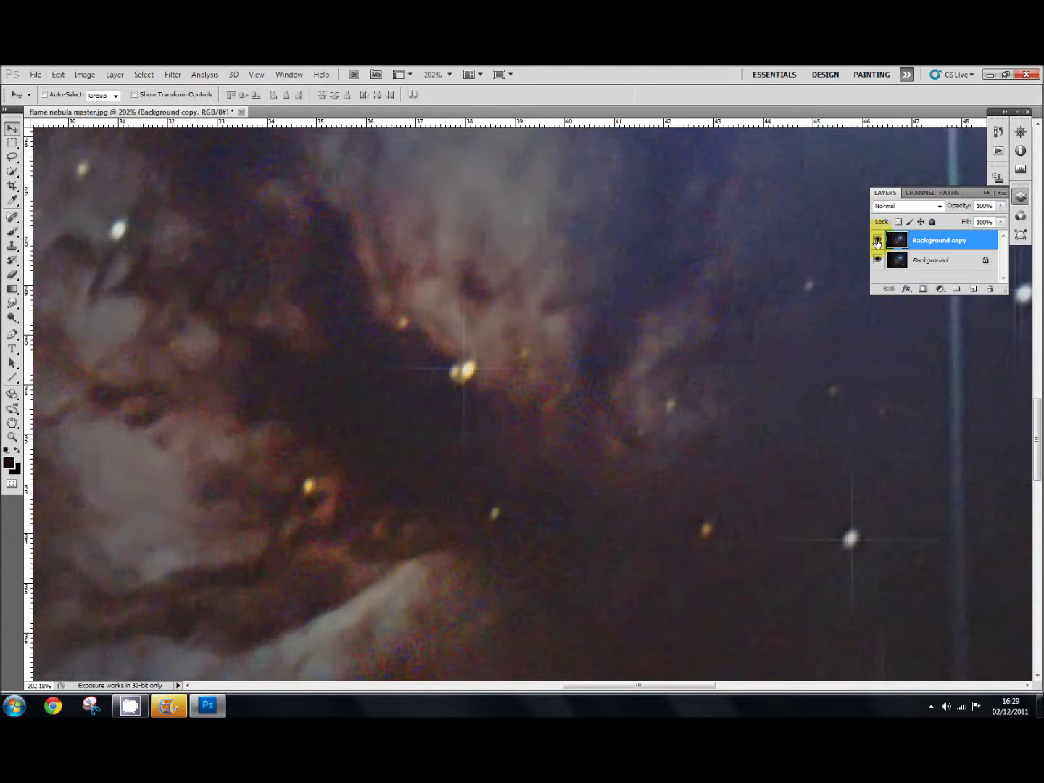
pyautogui.scroll(-3, 525, 453)
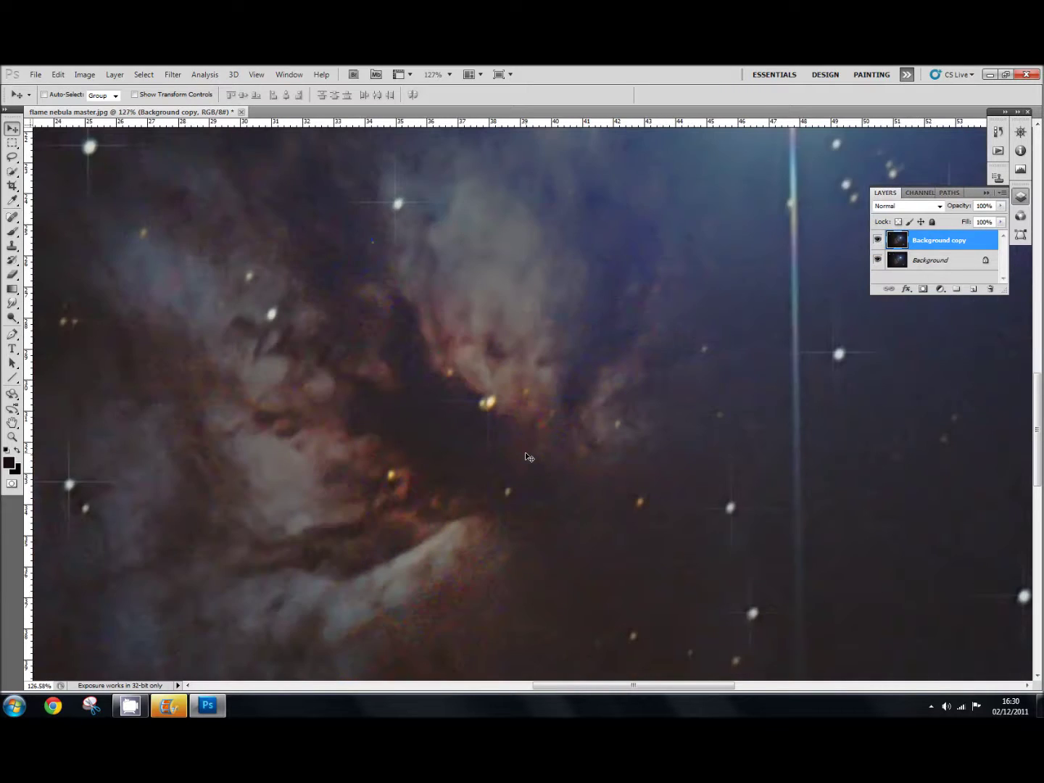
pyautogui.scroll(-3, 525, 453)
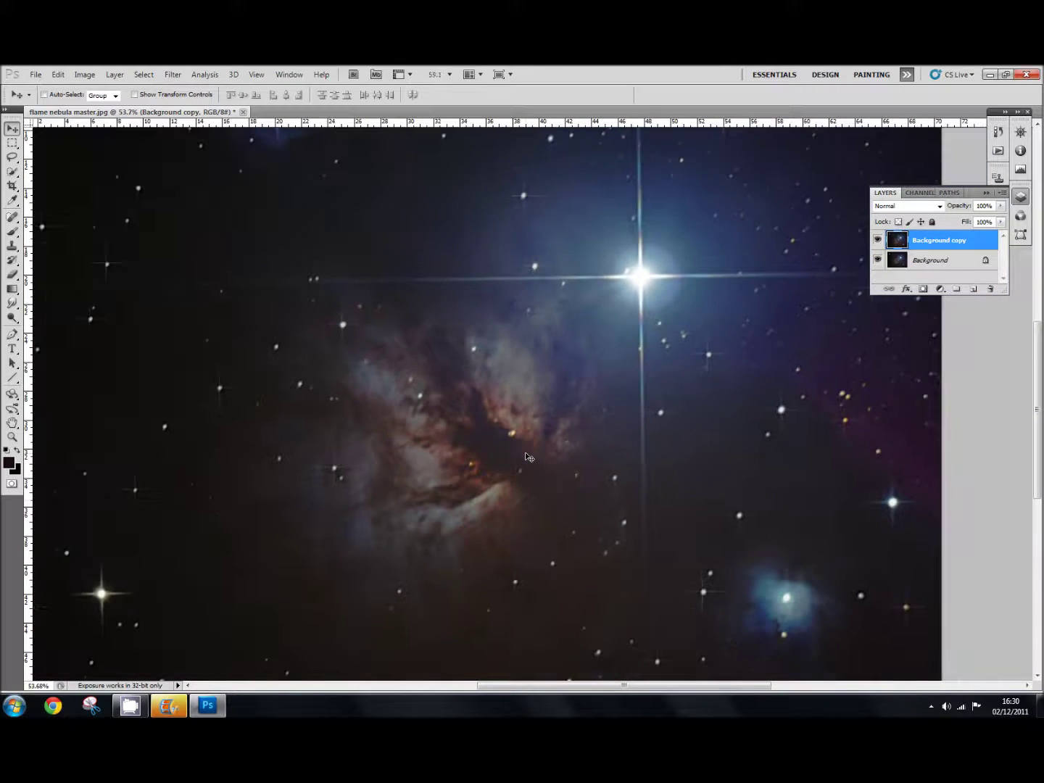
pyautogui.scroll(-1, 528, 456)
pyautogui.scroll(1, 529, 457)
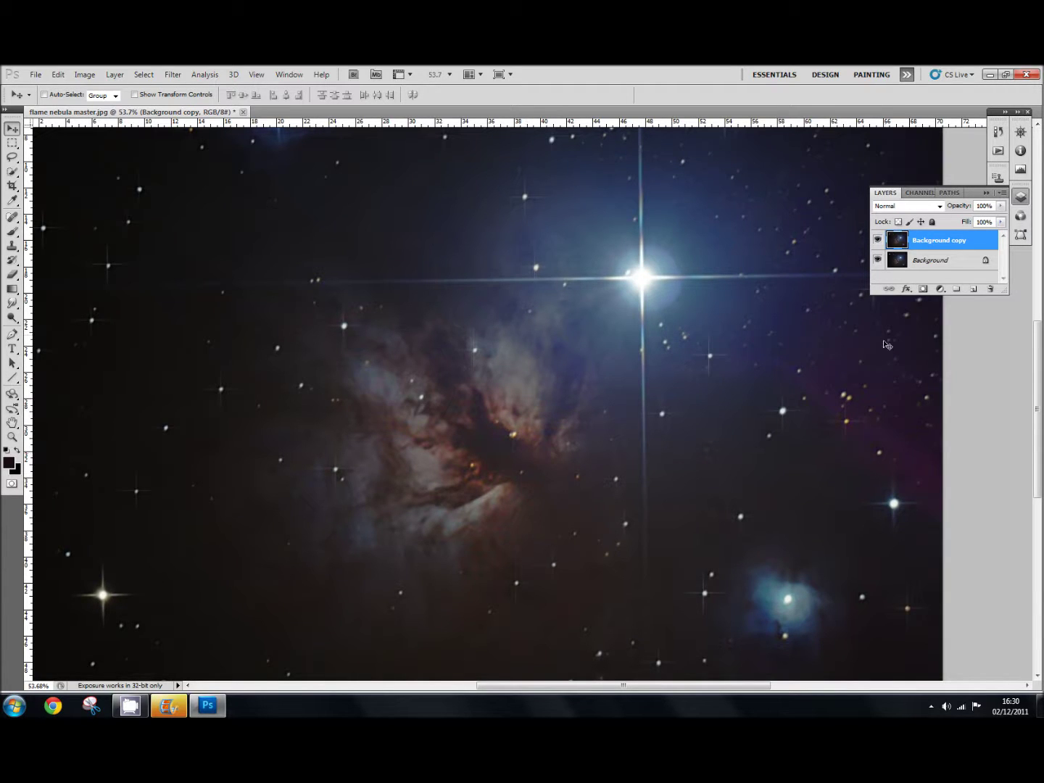
pyautogui.click(961, 246)
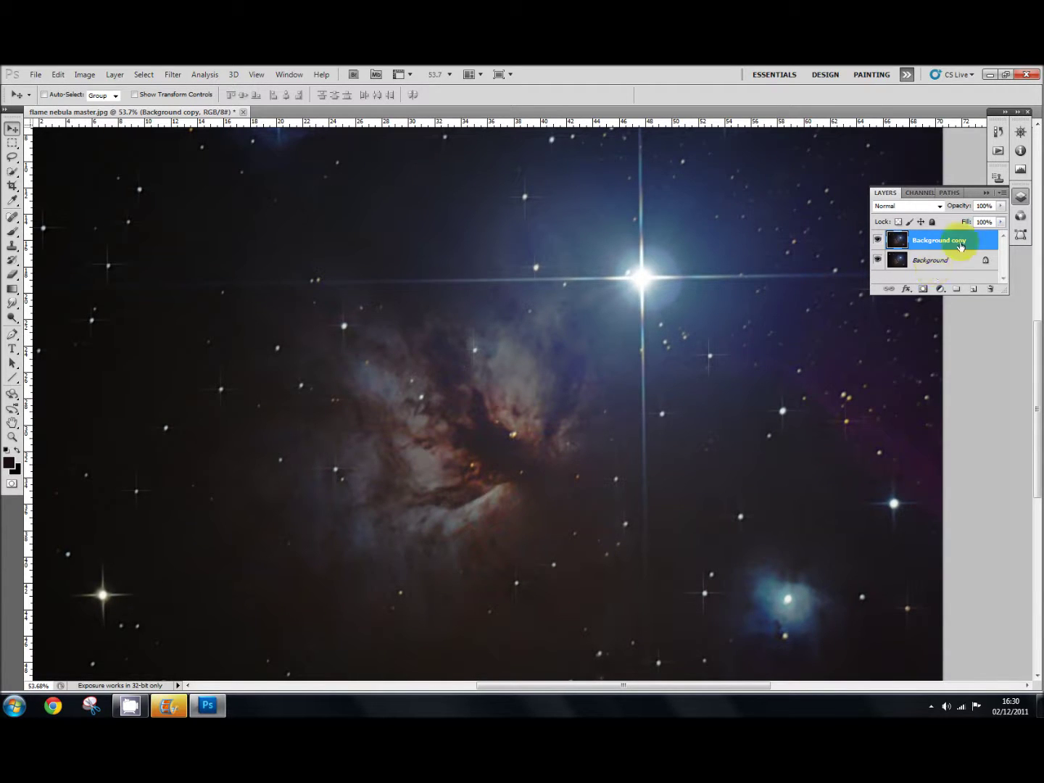
pyautogui.click(923, 289)
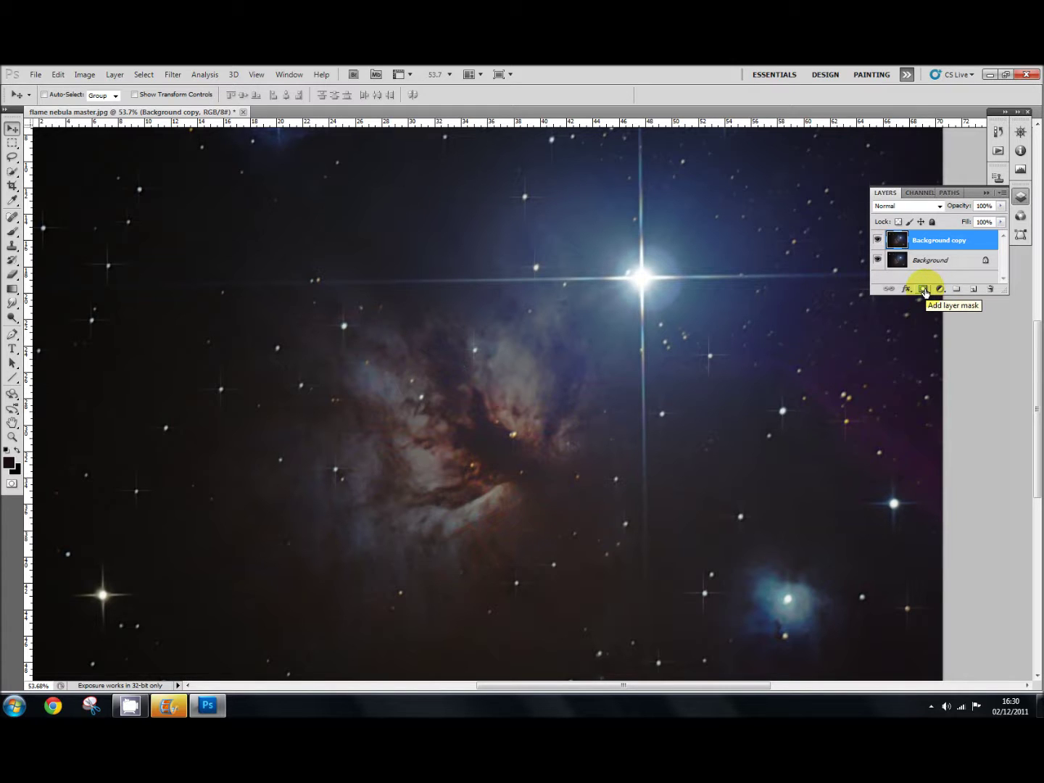
# Add a white layer mask to Background copy and select the Background layer
pyautogui.click(923, 290)
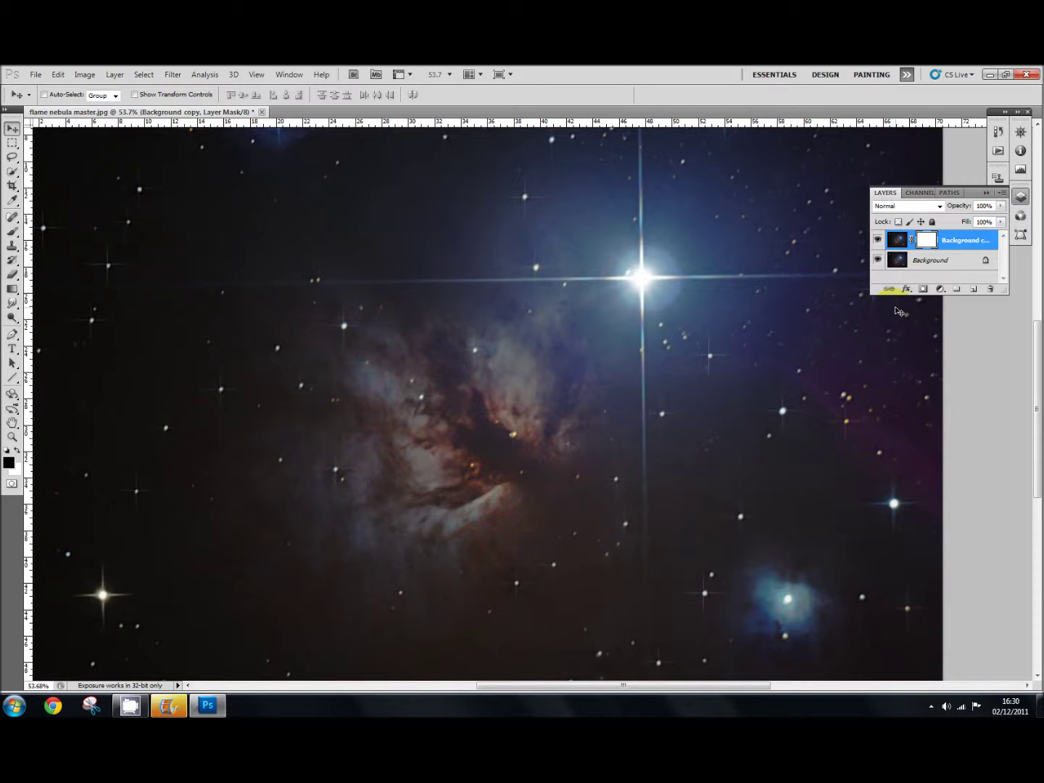
pyautogui.click(930, 262)
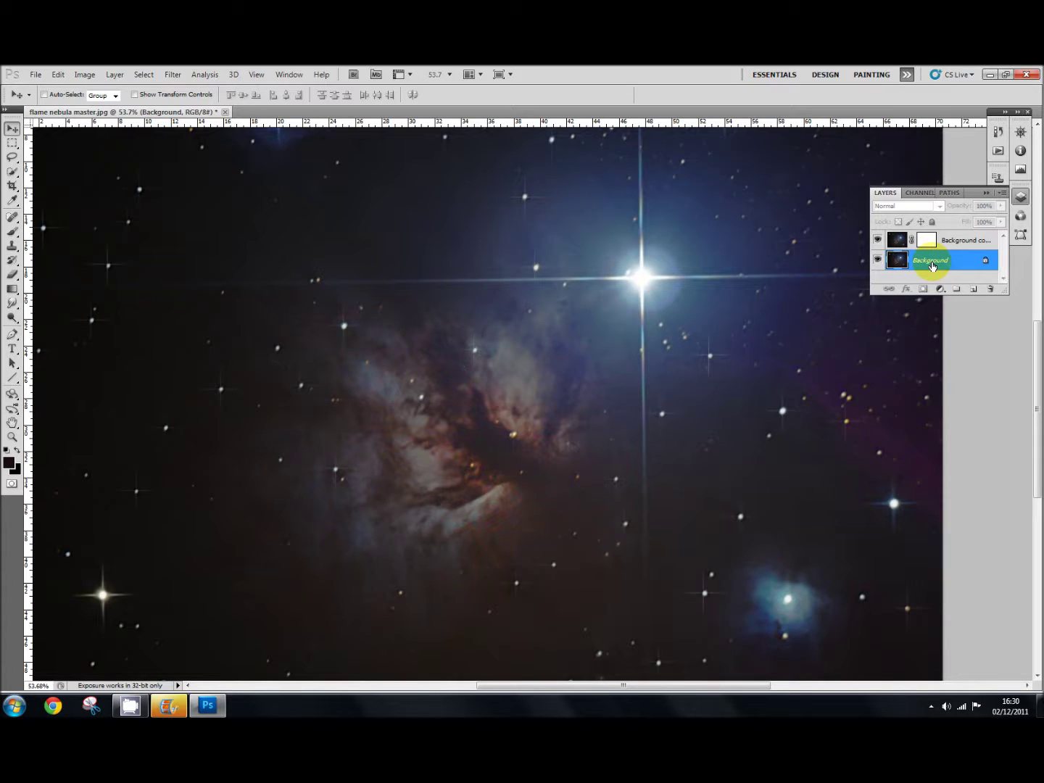
# Paste the whole Background image into Background copy's mask, view the mask, and invert it
pyautogui.hotkey('ctrl', 'a')
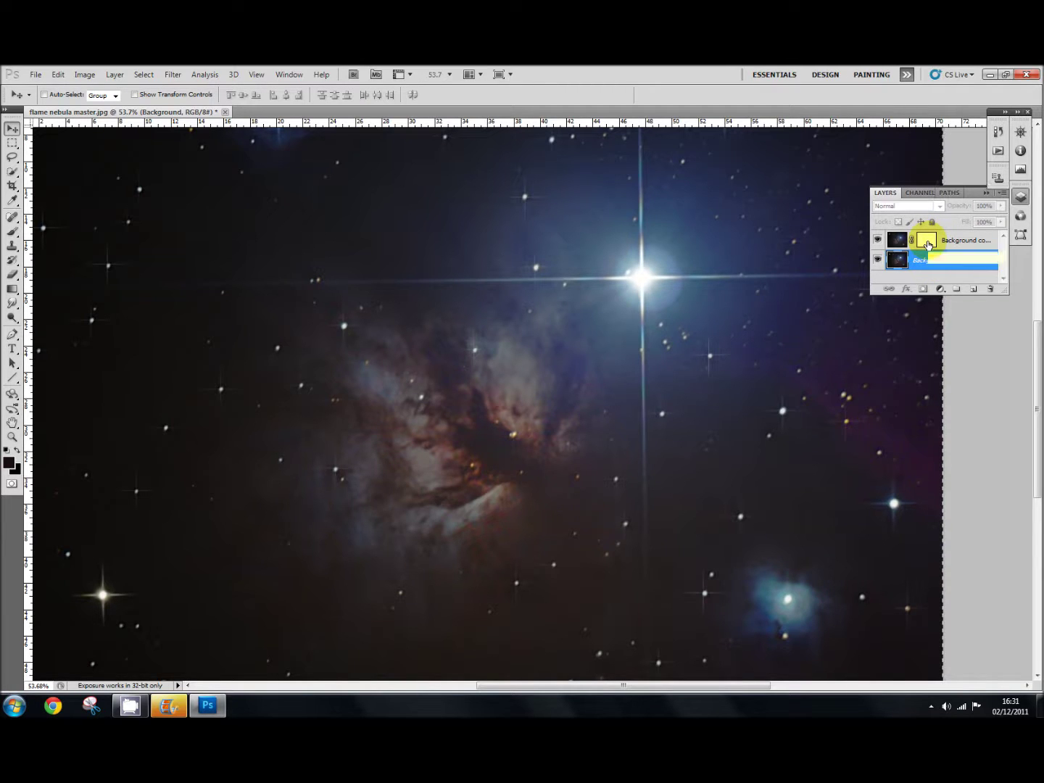
pyautogui.click(926, 241)
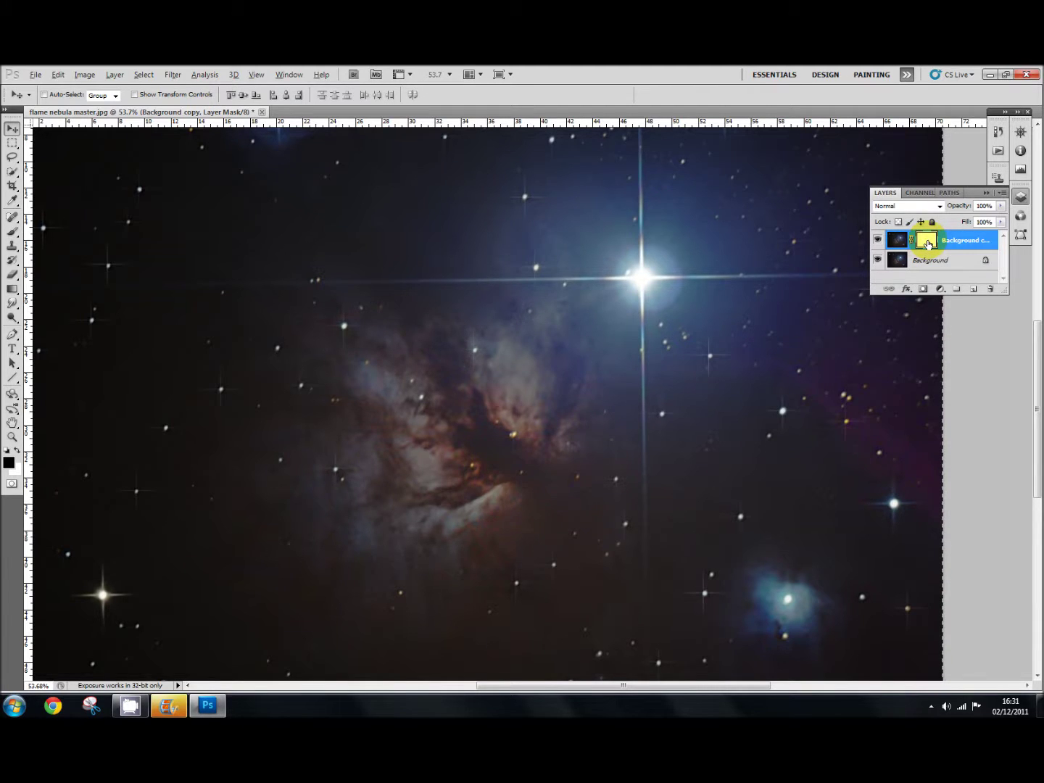
pyautogui.keyDown('alt'); pyautogui.click(927, 244); pyautogui.keyUp('alt')
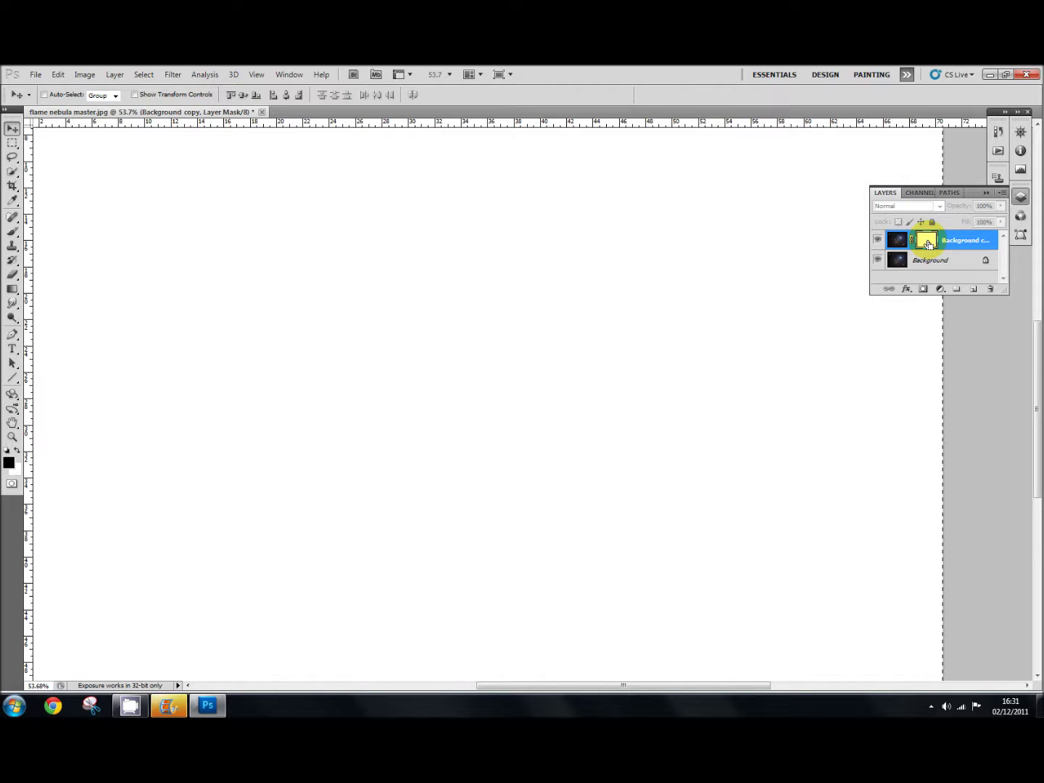
pyautogui.hotkey('ctrl', 'v')
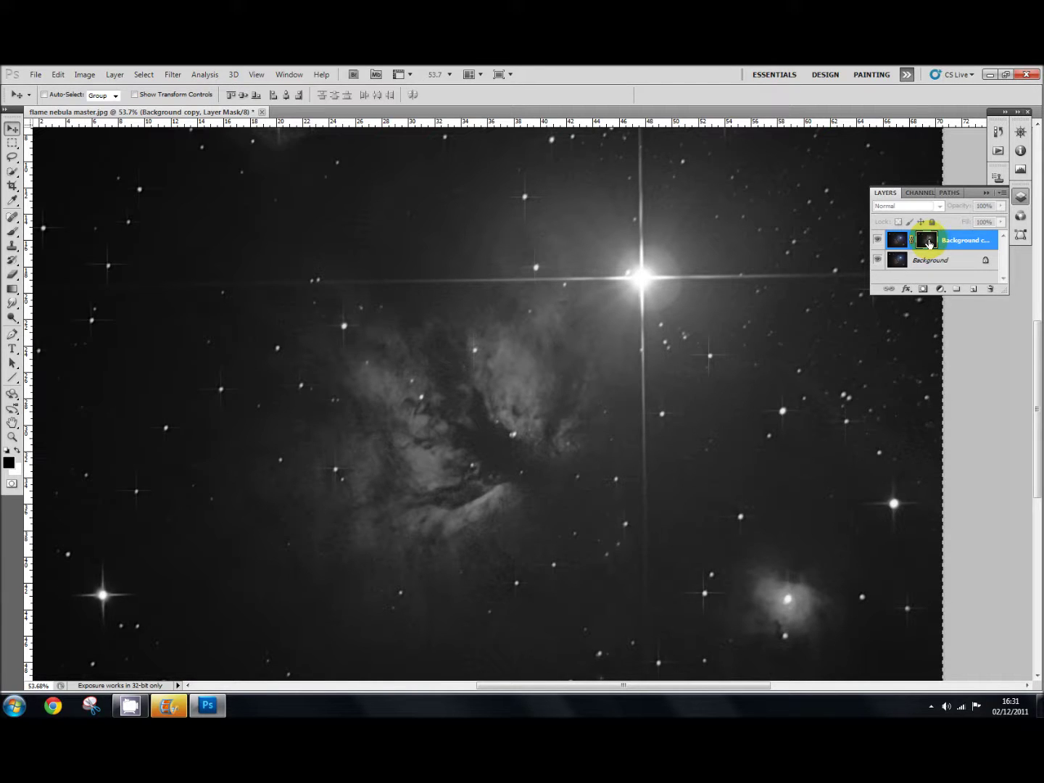
pyautogui.click(816, 332)
pyautogui.hotkey('ctrl', 'i')
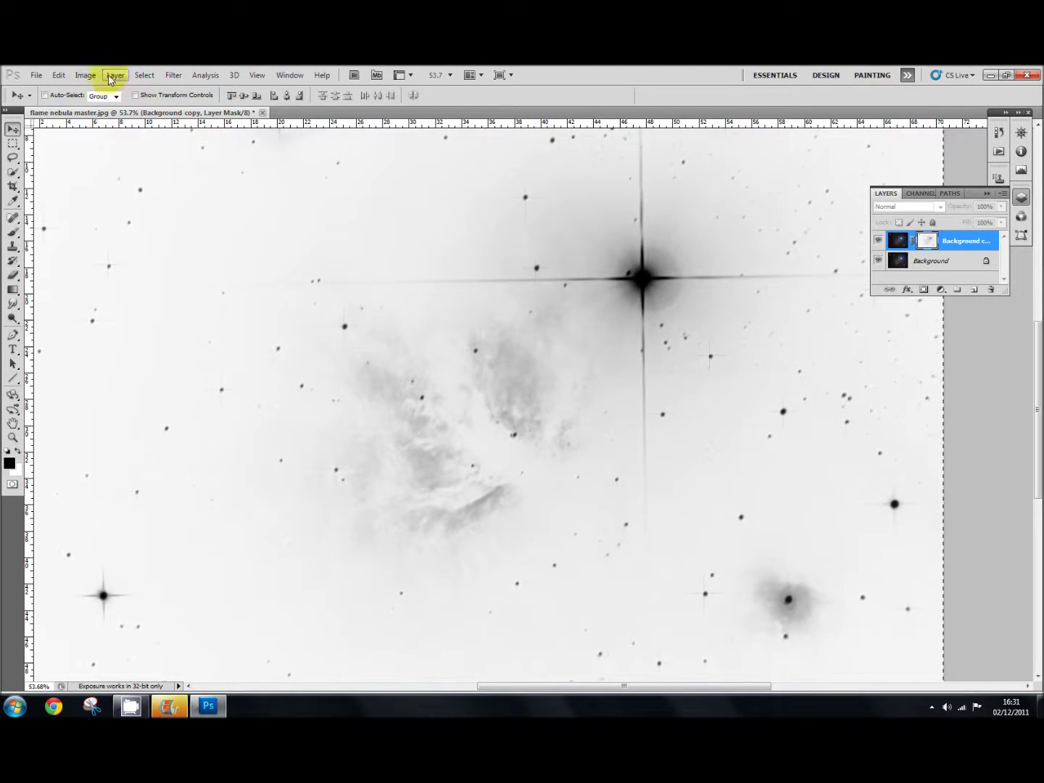
# Apply Levels to the mask with input levels 163, 1.00 and 227
pyautogui.click(85, 76)
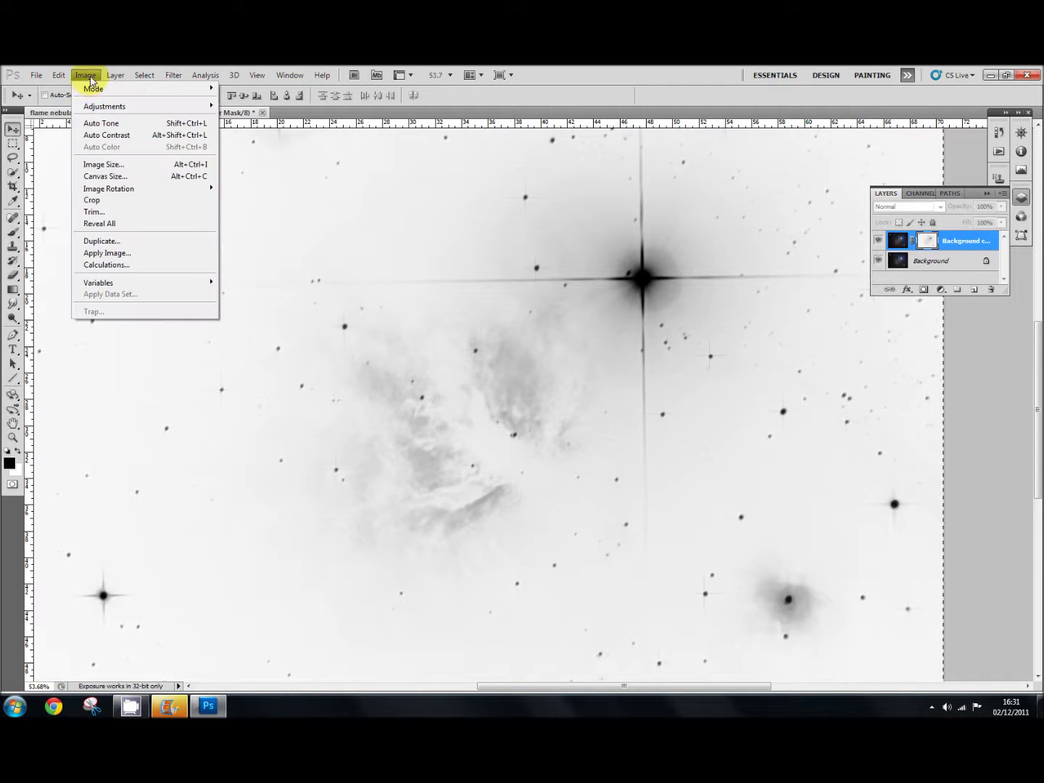
pyautogui.moveTo(133, 106)
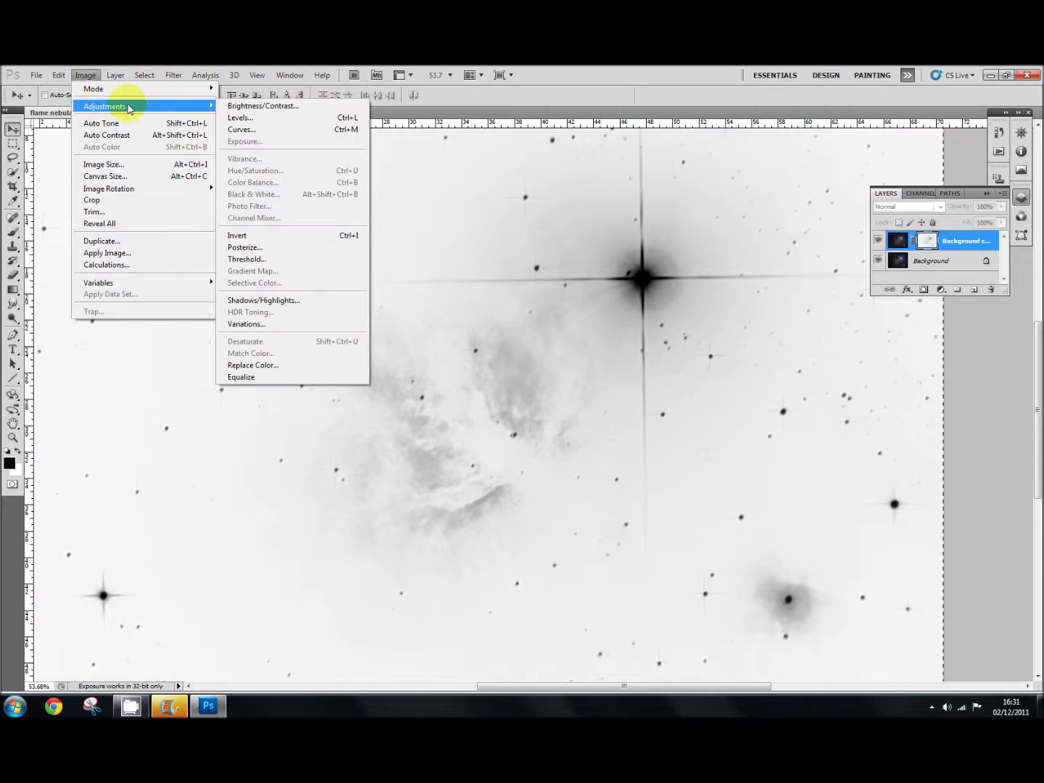
pyautogui.click(232, 118)
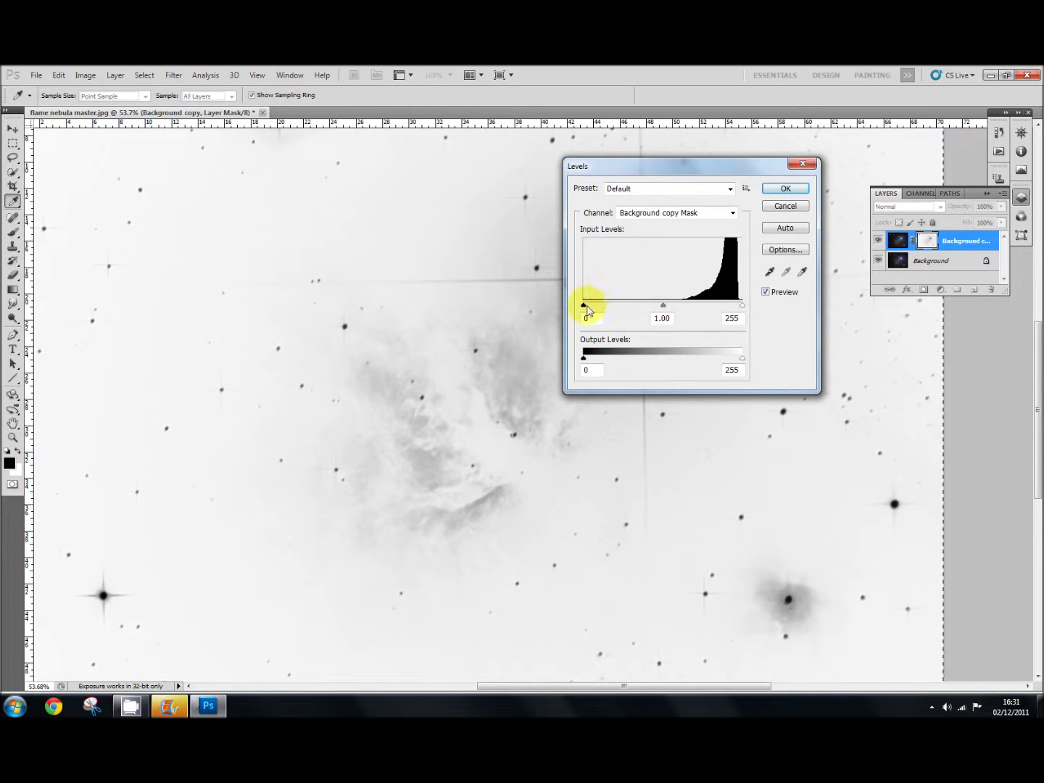
pyautogui.moveTo(590, 308); pyautogui.dragTo(683, 303)
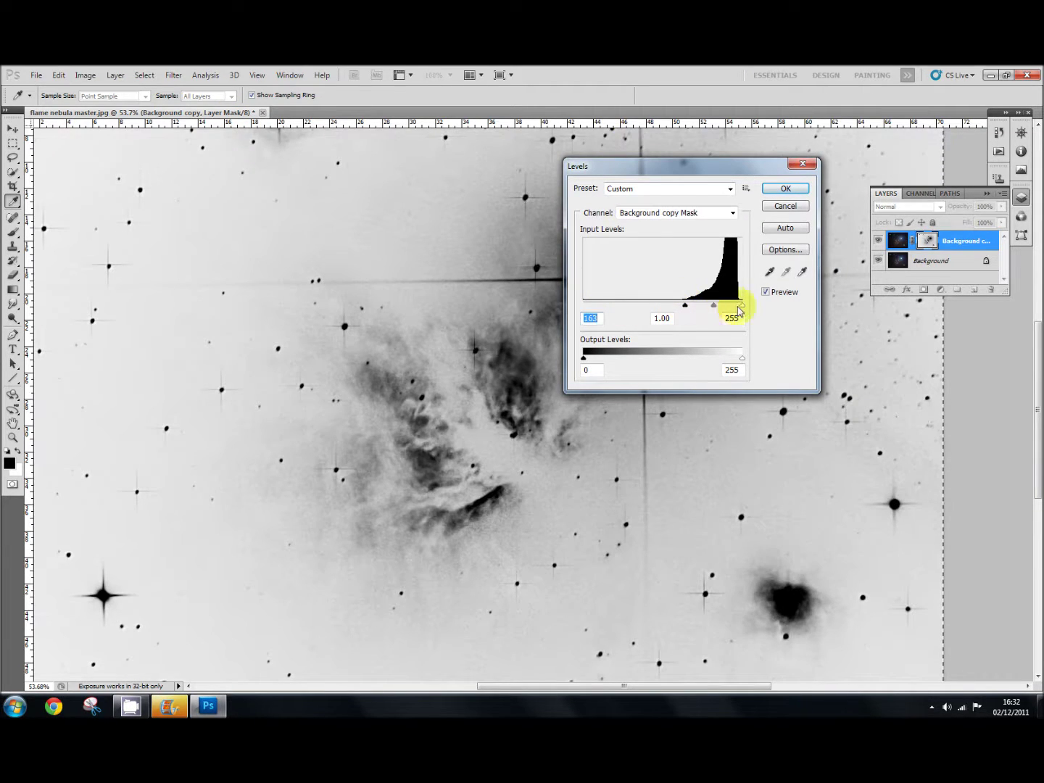
pyautogui.moveTo(739, 308); pyautogui.dragTo(725, 309)
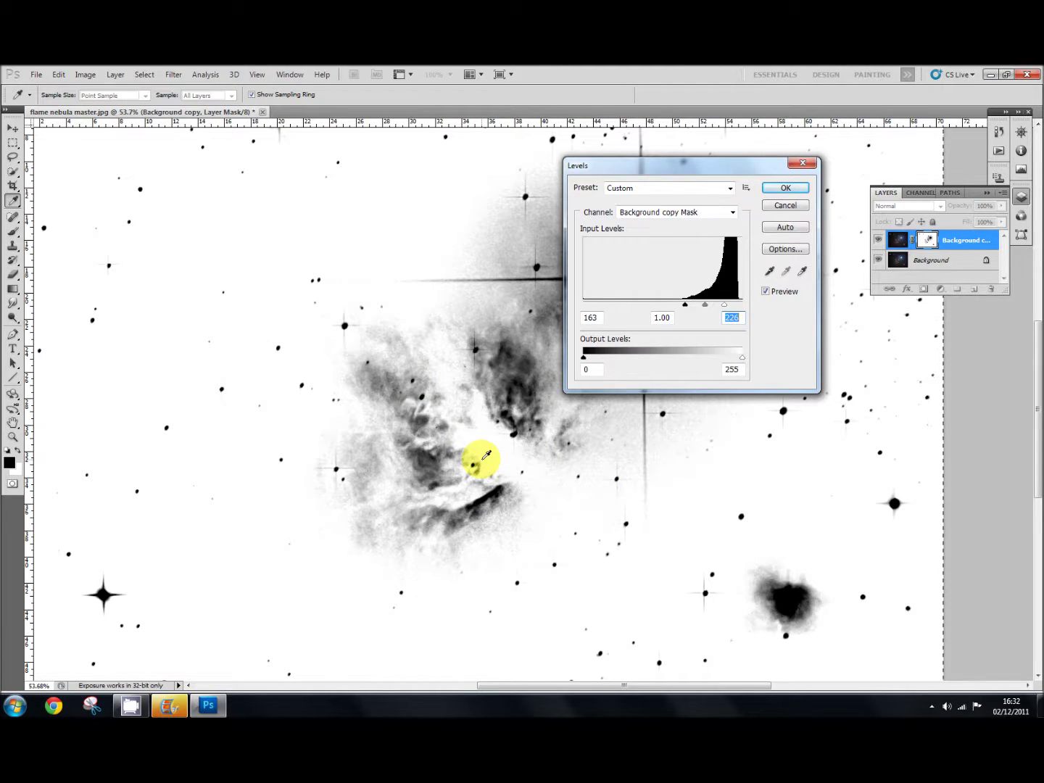
pyautogui.moveTo(757, 168); pyautogui.dragTo(984, 387)
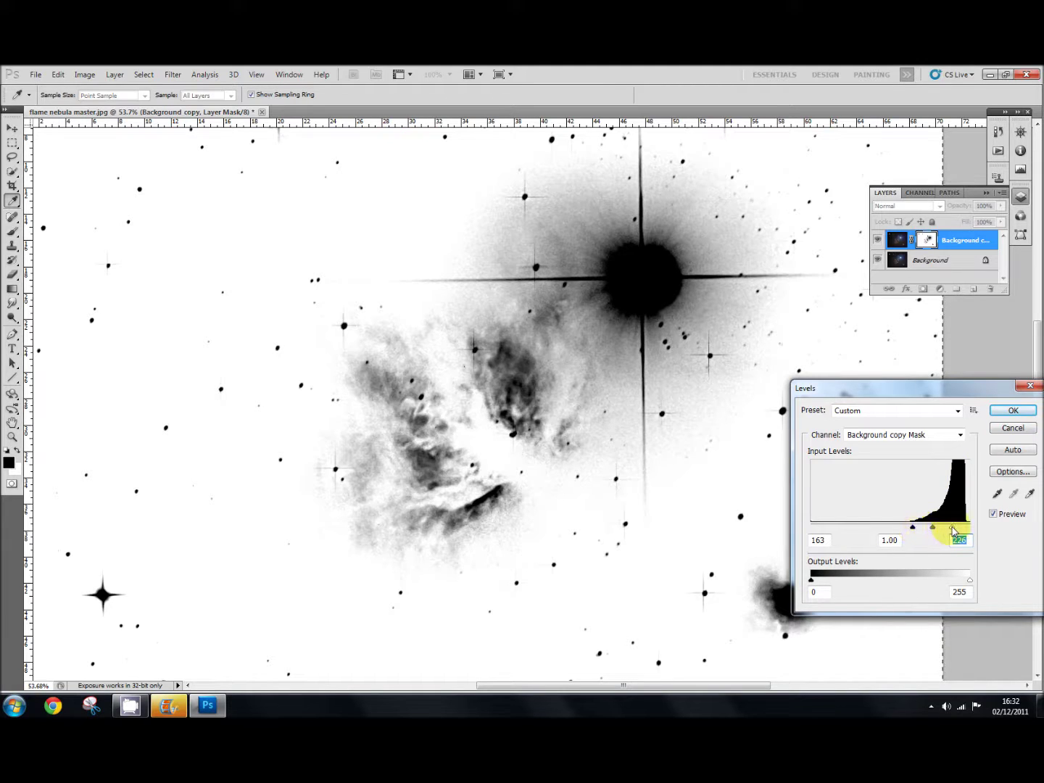
pyautogui.moveTo(952, 531); pyautogui.dragTo(953, 533)
pyautogui.click(1012, 411)
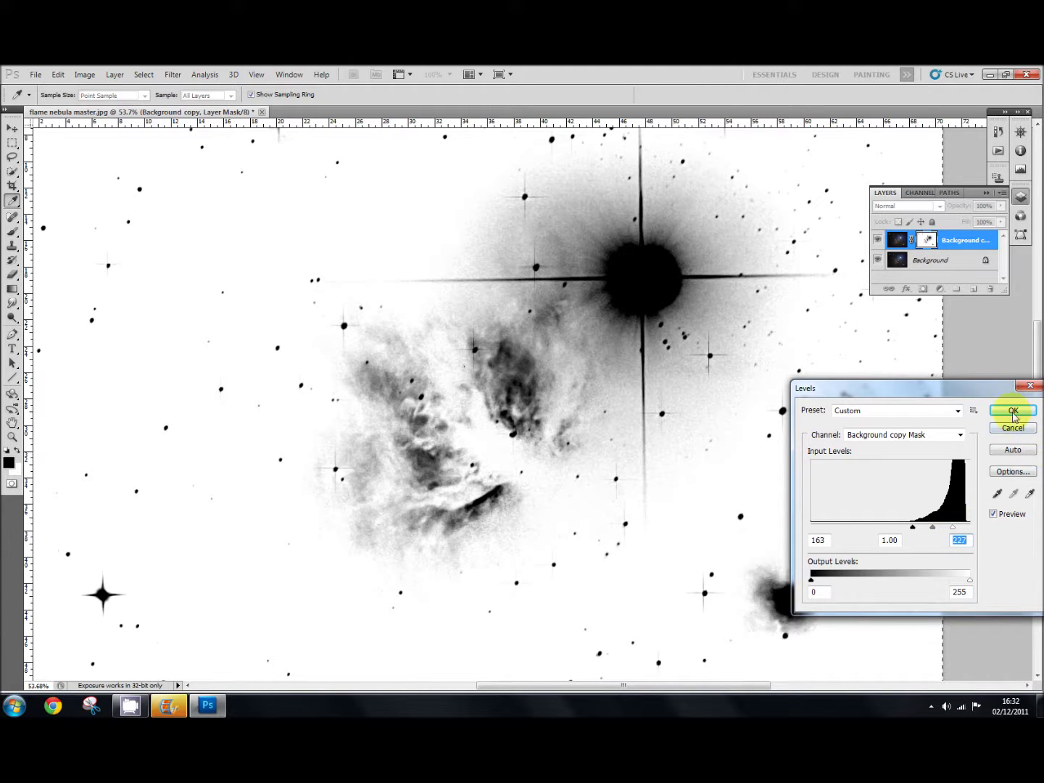
pyautogui.press('v')
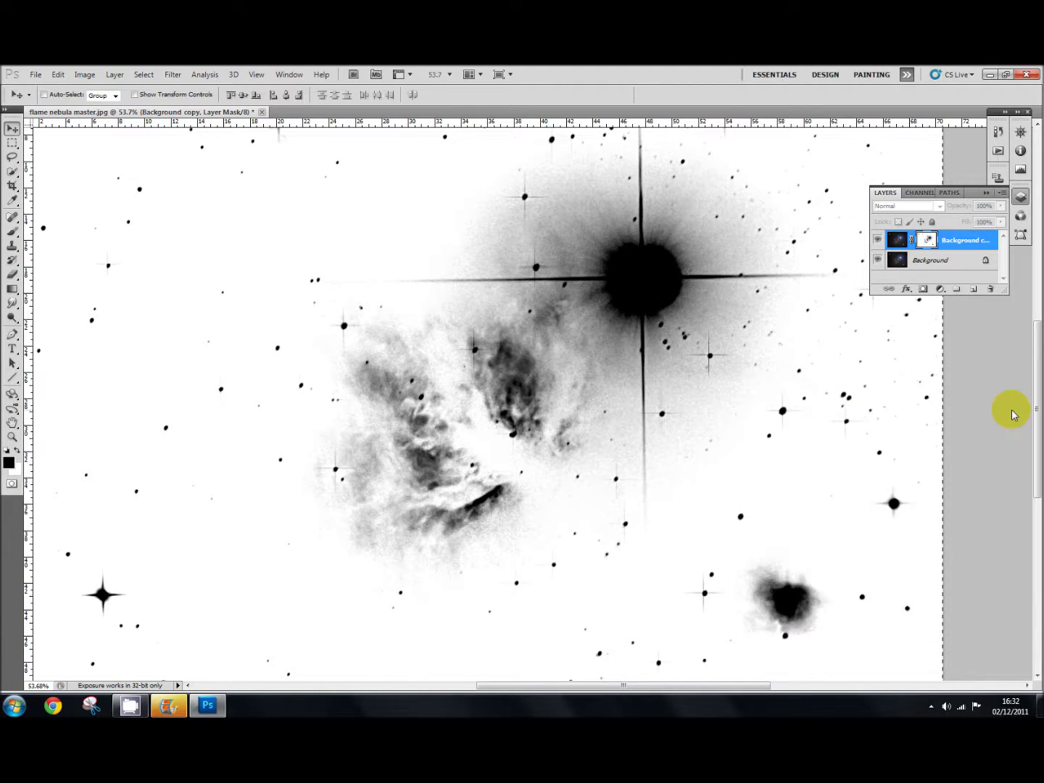
# Return from mask view to the colour image, dismissing the Layer Style dialog unchanged
pyautogui.doubleClick(896, 241)
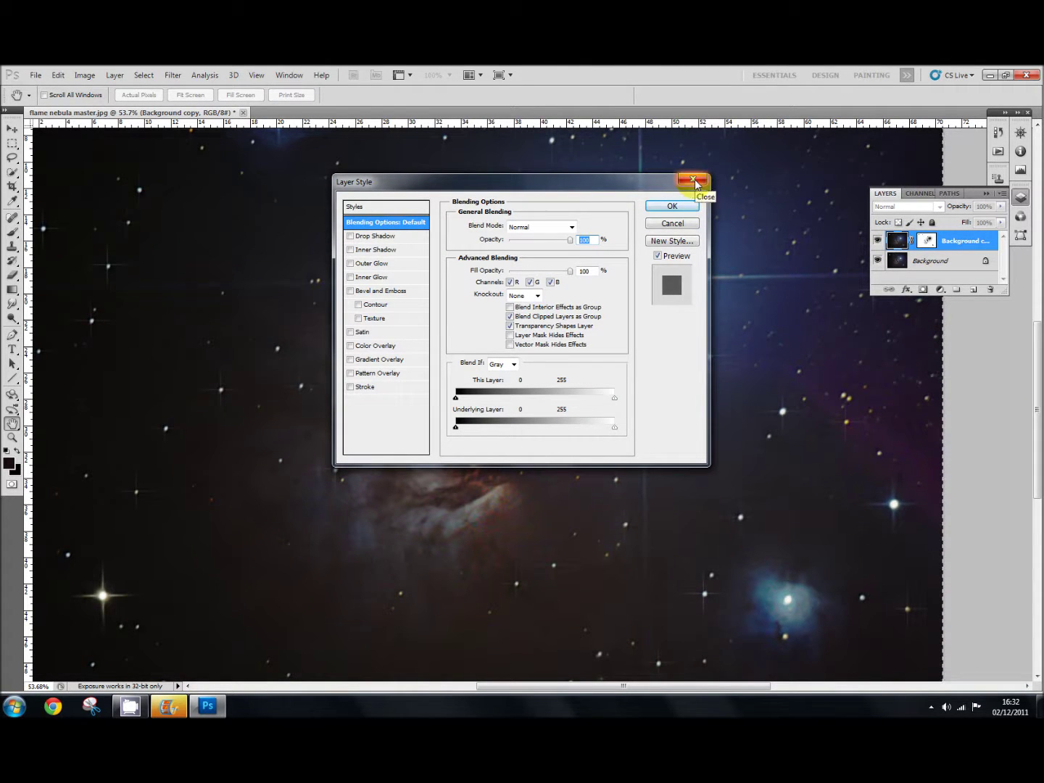
pyautogui.click(693, 180)
pyautogui.press('v')
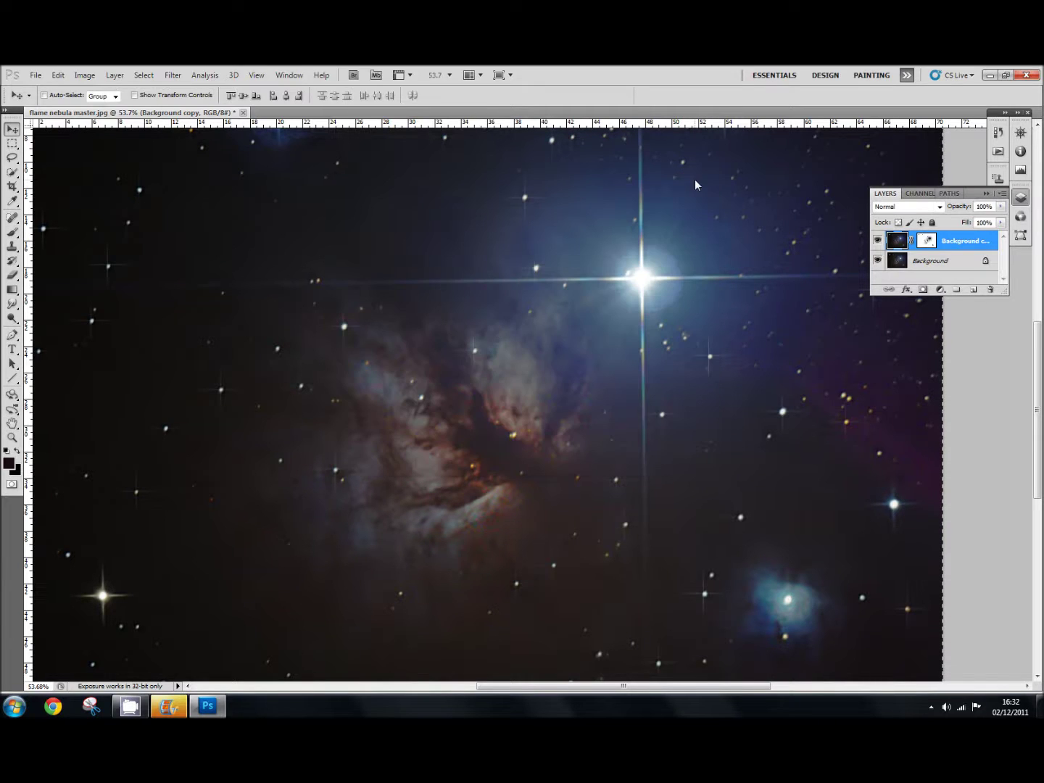
# Zoom in and toggle Background copy's visibility to compare, leaving it visible, then zoom out
pyautogui.click(877, 240)
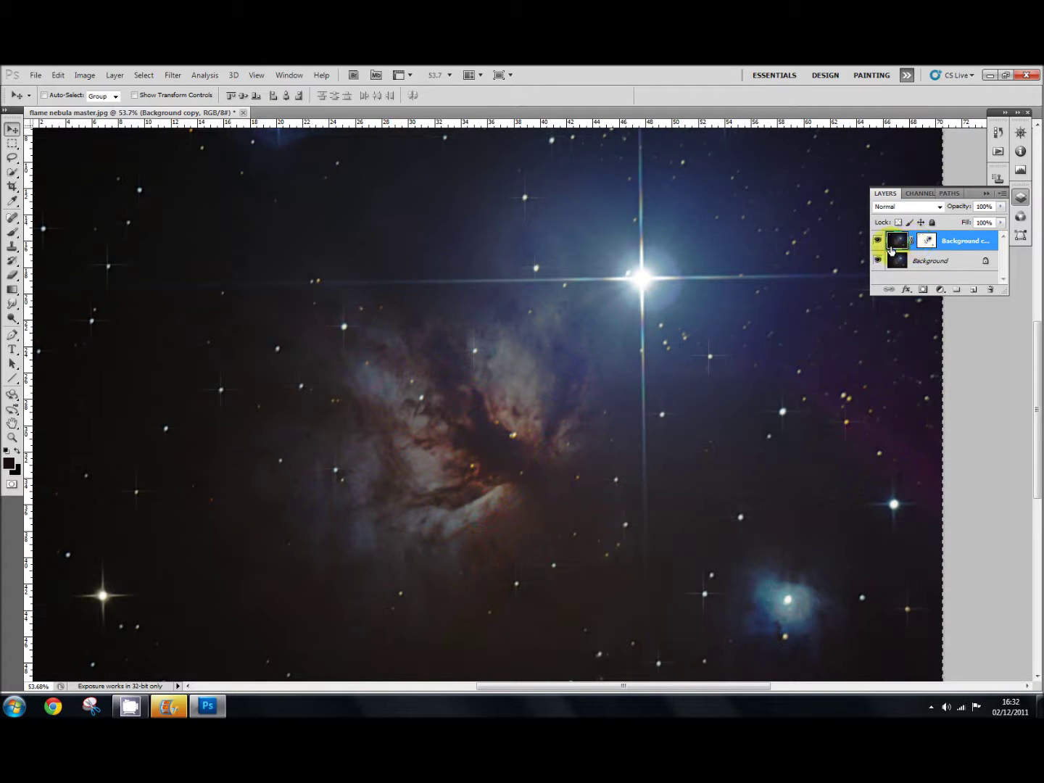
pyautogui.click(877, 240)
pyautogui.scroll(5, 539, 439)
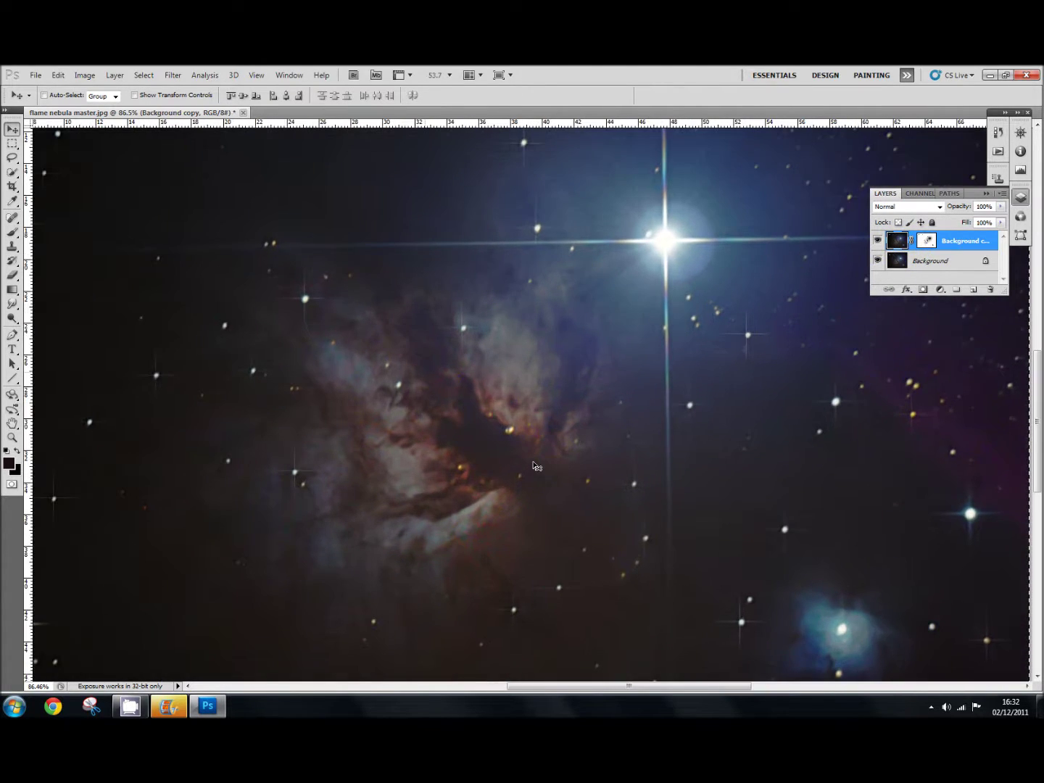
pyautogui.scroll(1, 539, 465)
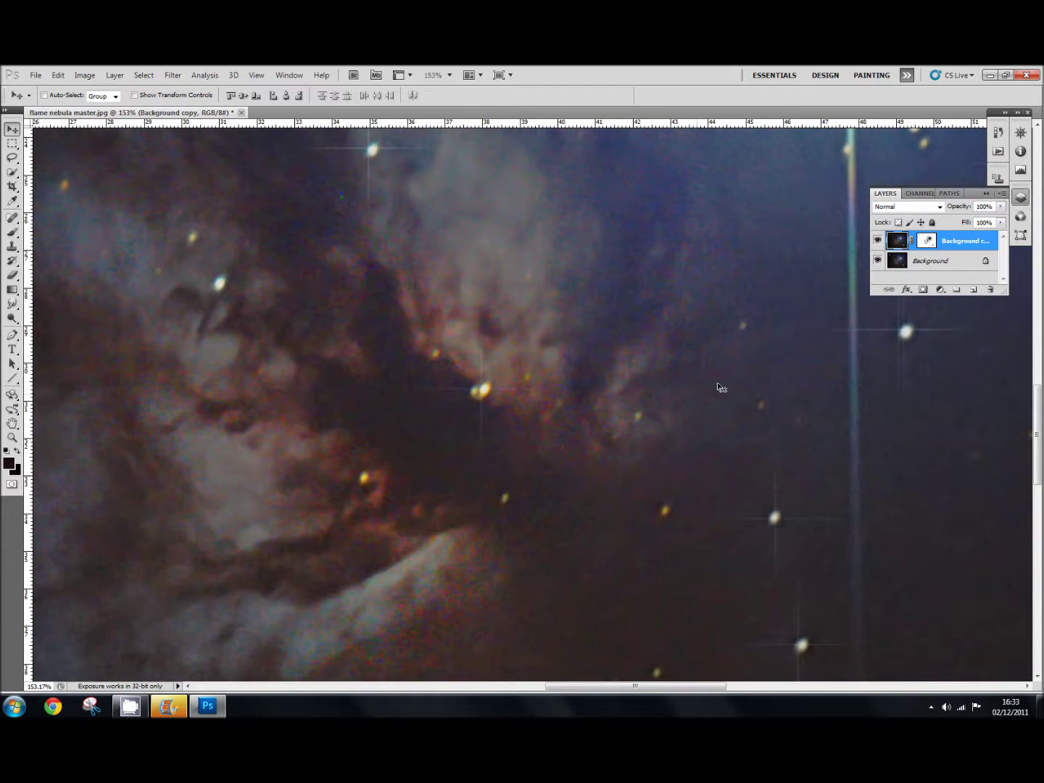
pyautogui.click(875, 241)
pyautogui.click(875, 243)
pyautogui.click(878, 242)
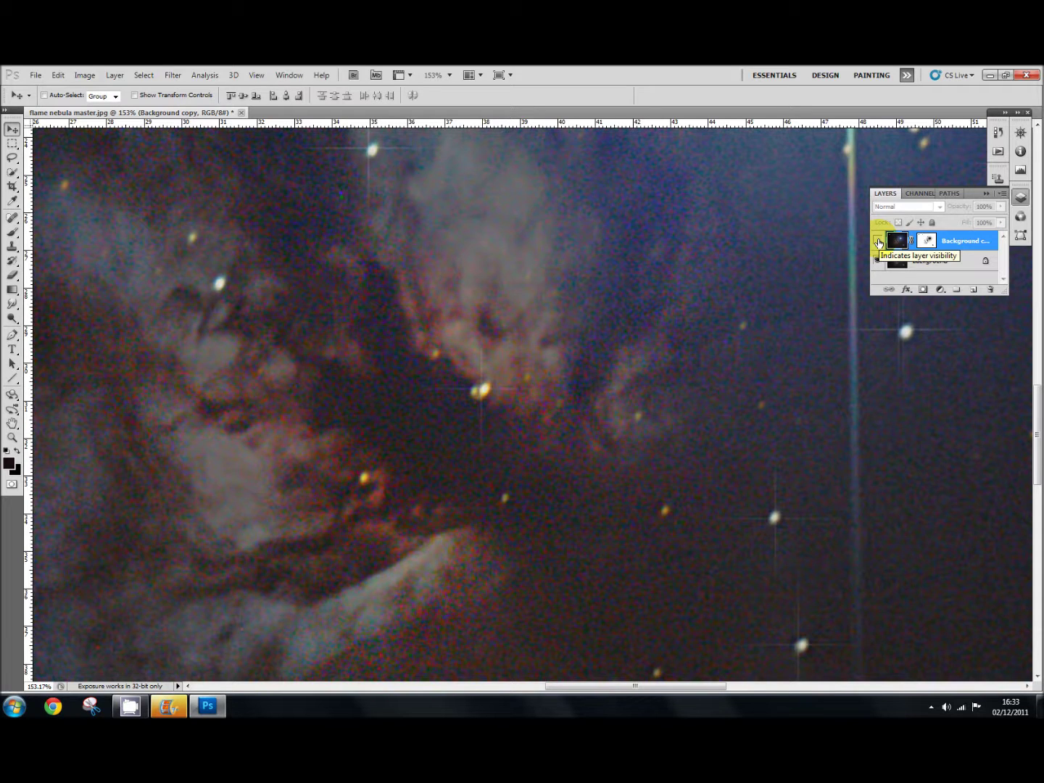
pyautogui.click(878, 242)
pyautogui.click(877, 242)
pyautogui.click(878, 242)
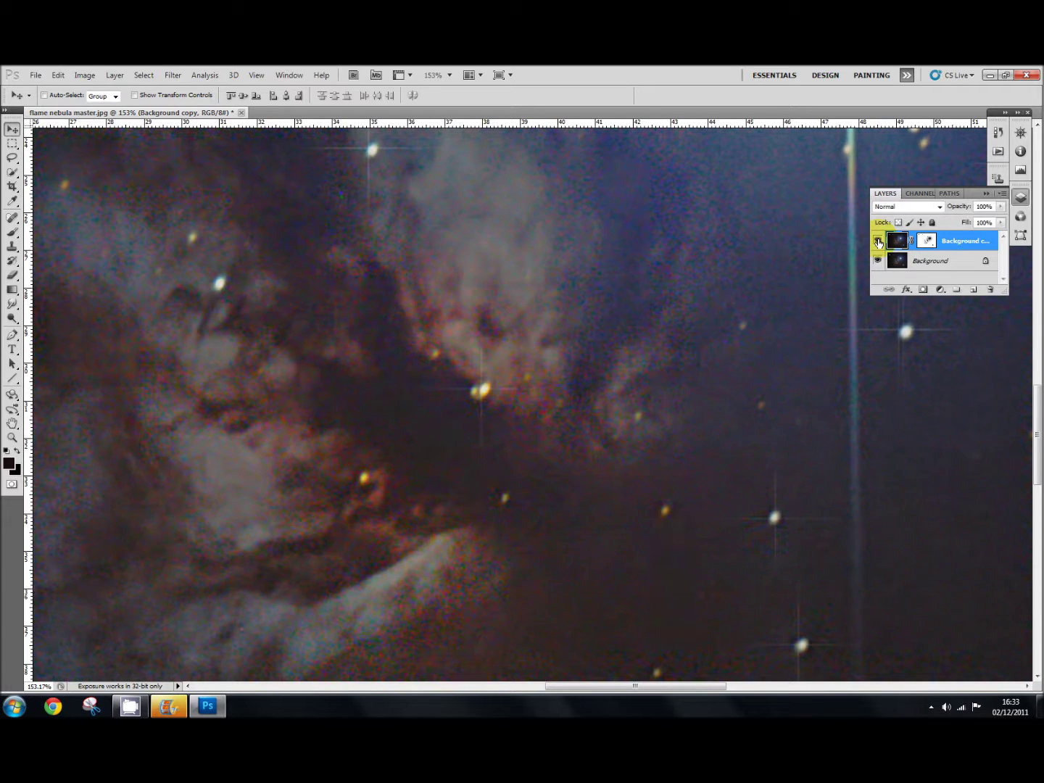
pyautogui.scroll(-3, 472, 457)
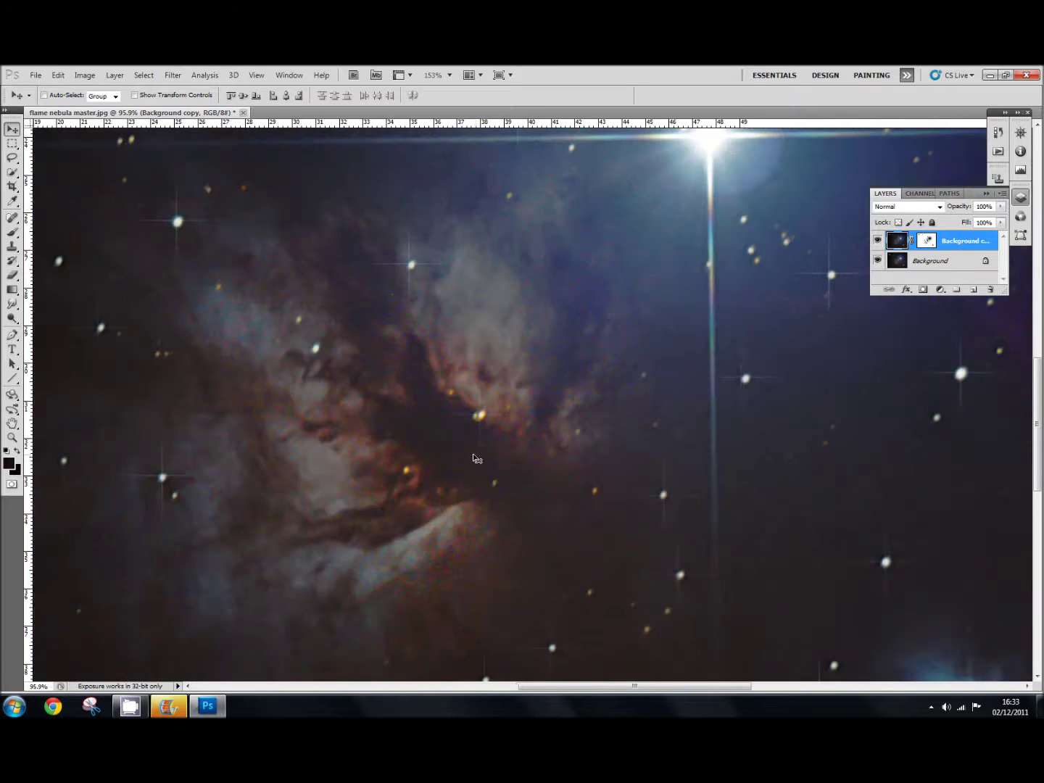
pyautogui.scroll(-3, 478, 455)
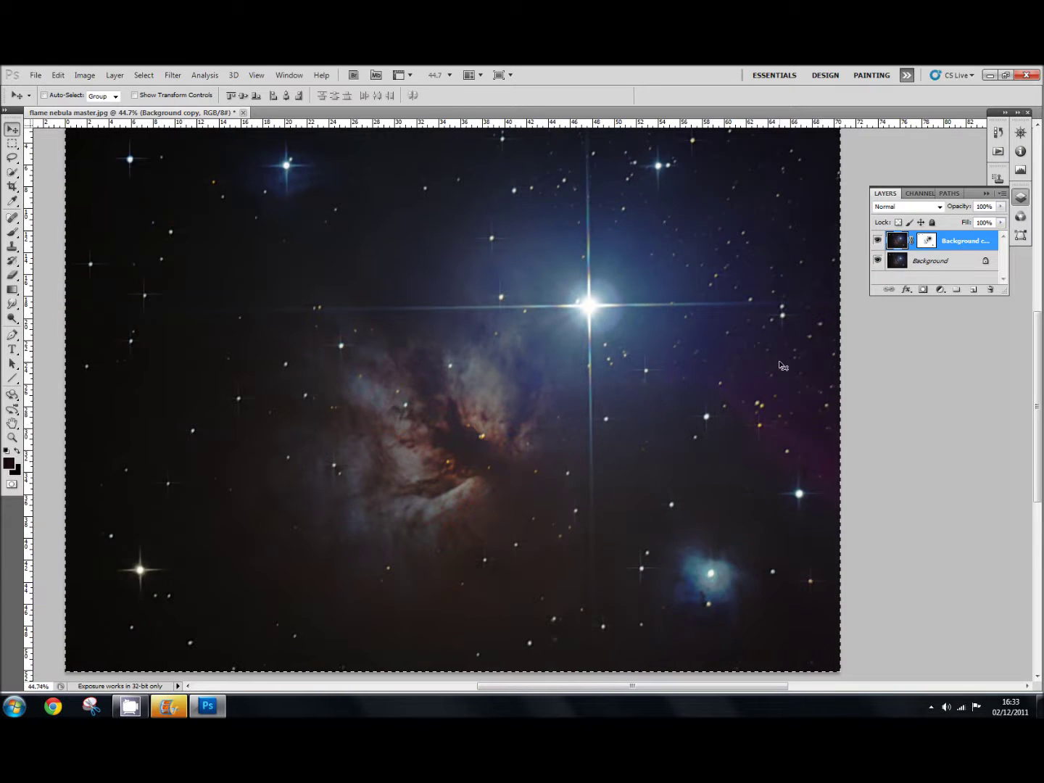
pyautogui.click(872, 371)
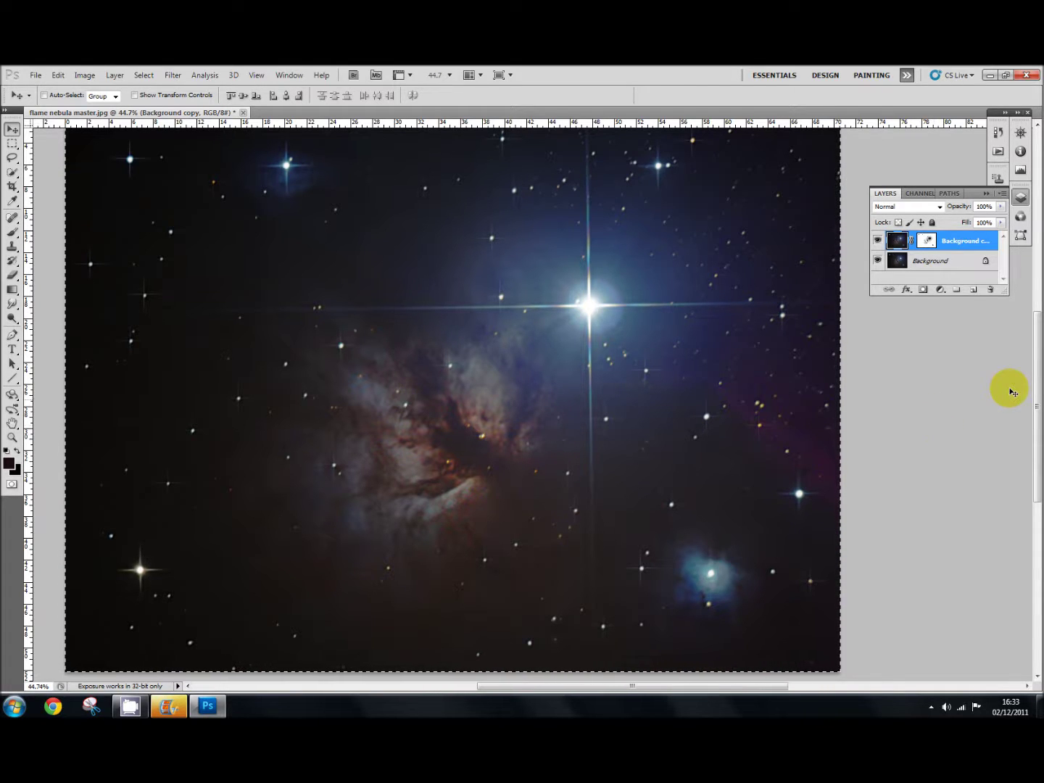
pyautogui.scroll(3, 1038, 366)
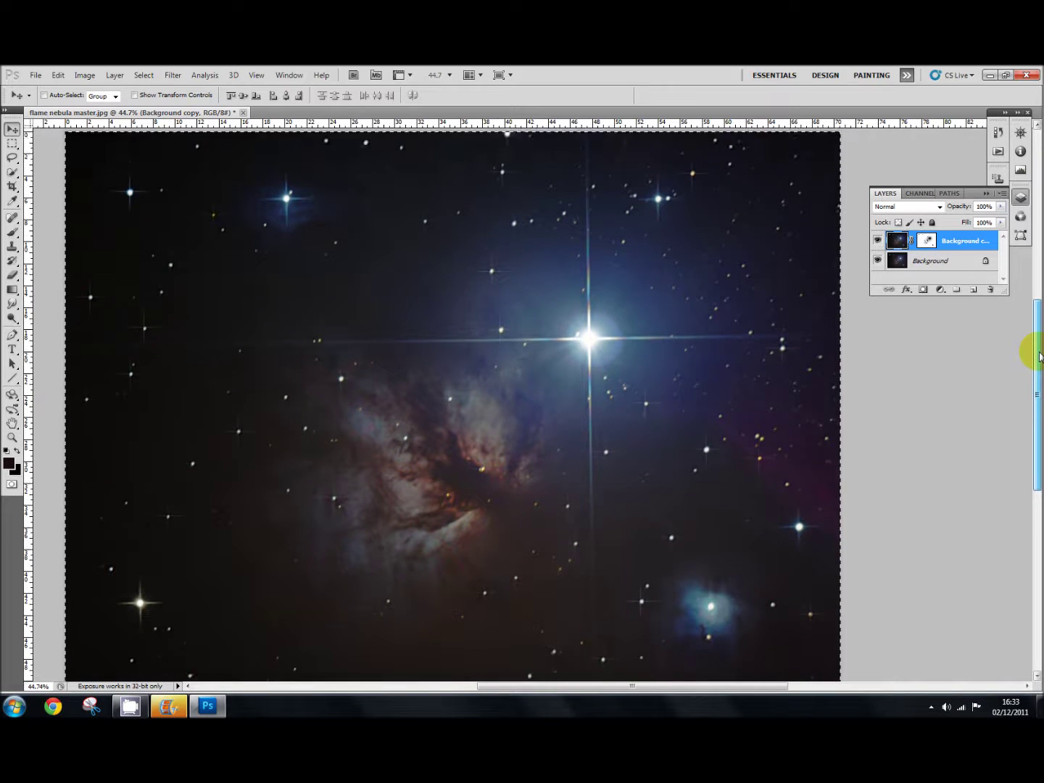
pyautogui.scroll(-2, 1039, 362)
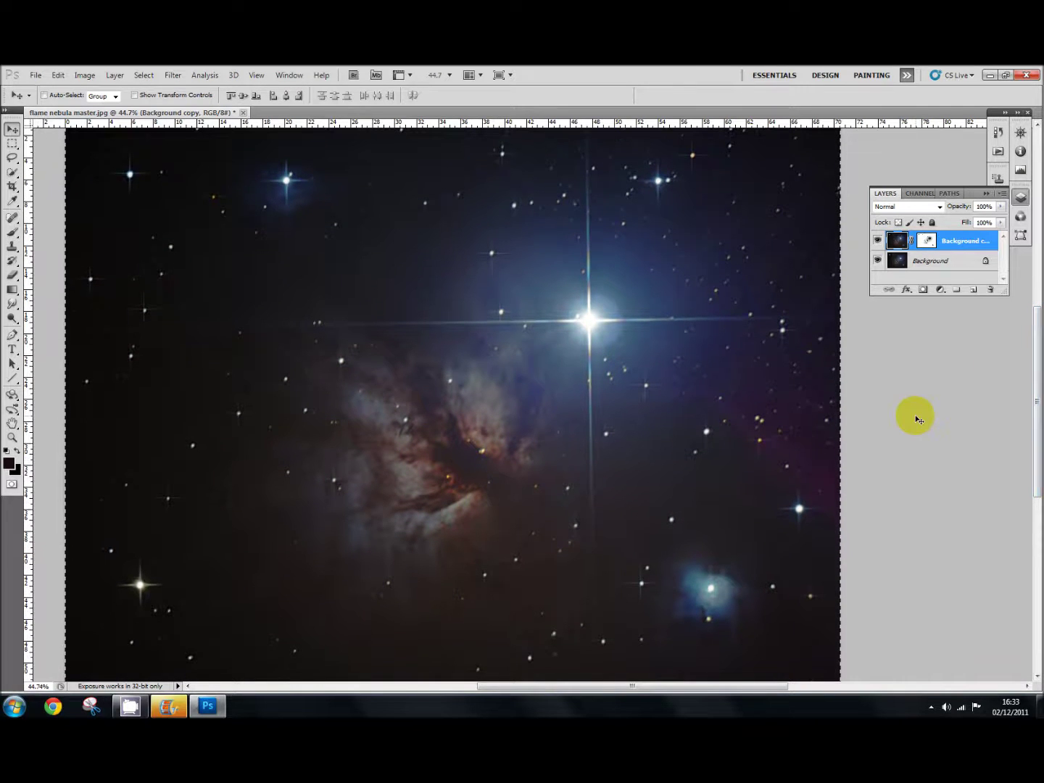